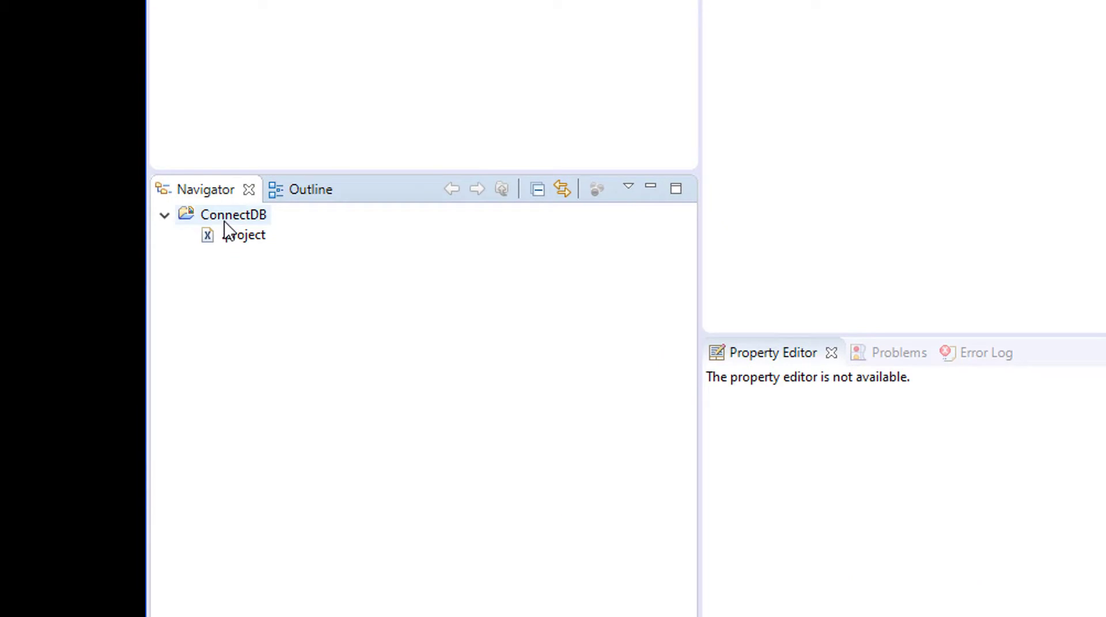
- Start a new report in the ConnectDB project from its context menu
click(224, 222)
right_click(223, 223)
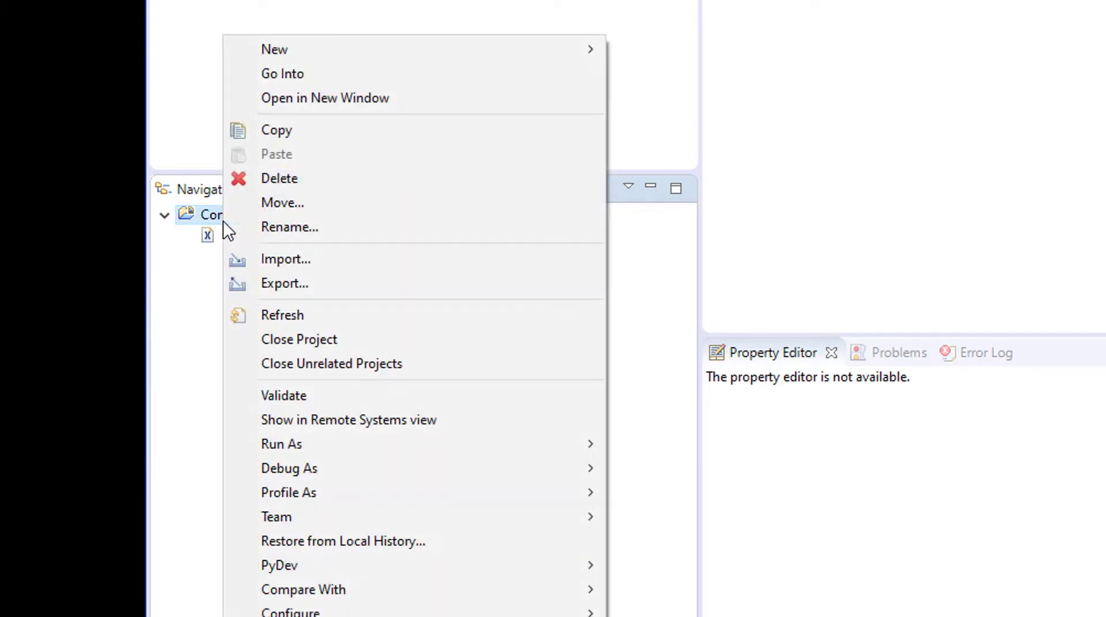
mouse_move(541, 51)
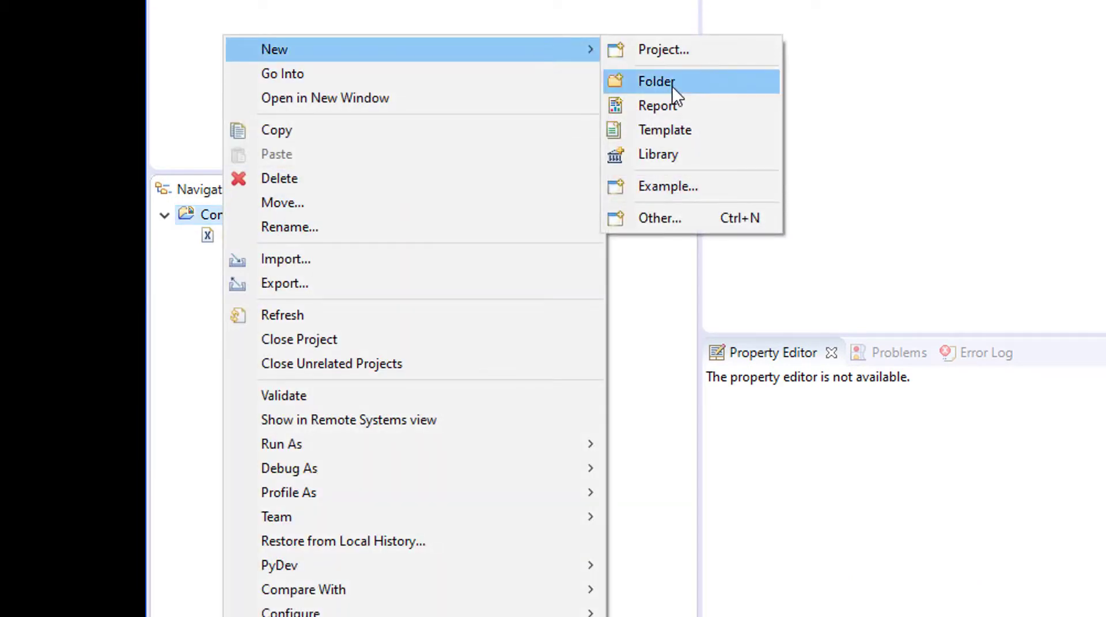
click(669, 109)
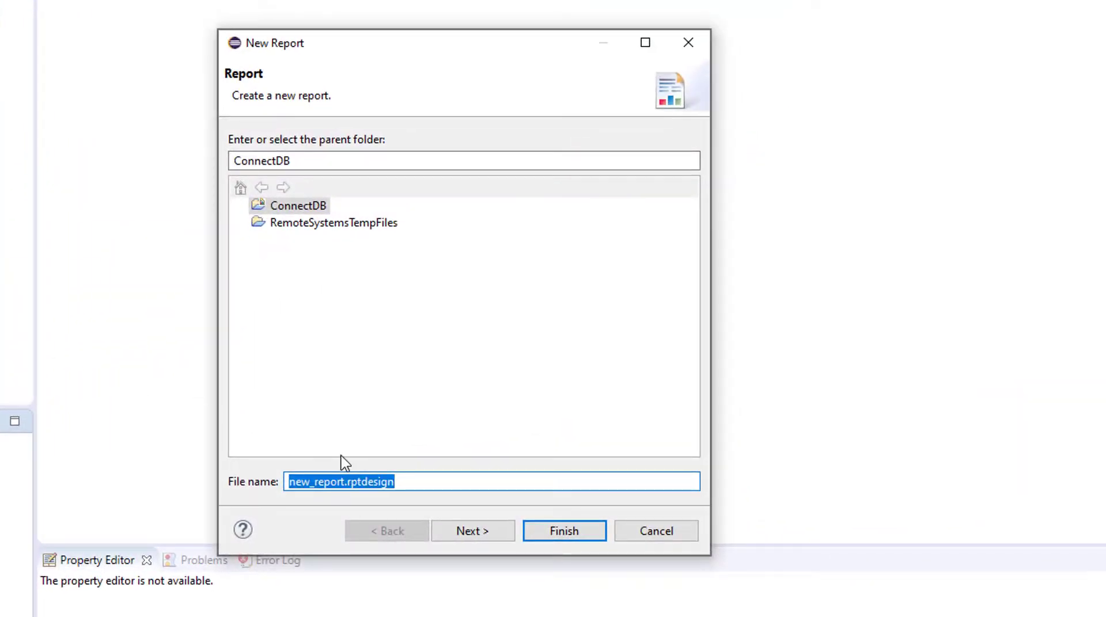
- Name the new report ConnectDB.rptdesign and create it
text(Conne)
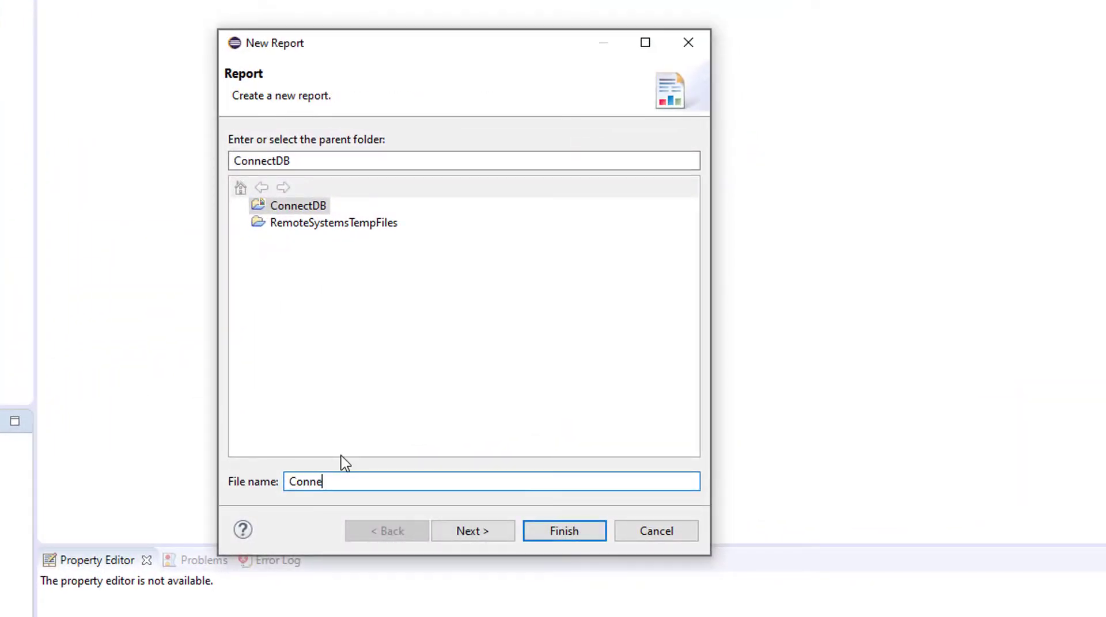
text(ctDB)
click(591, 533)
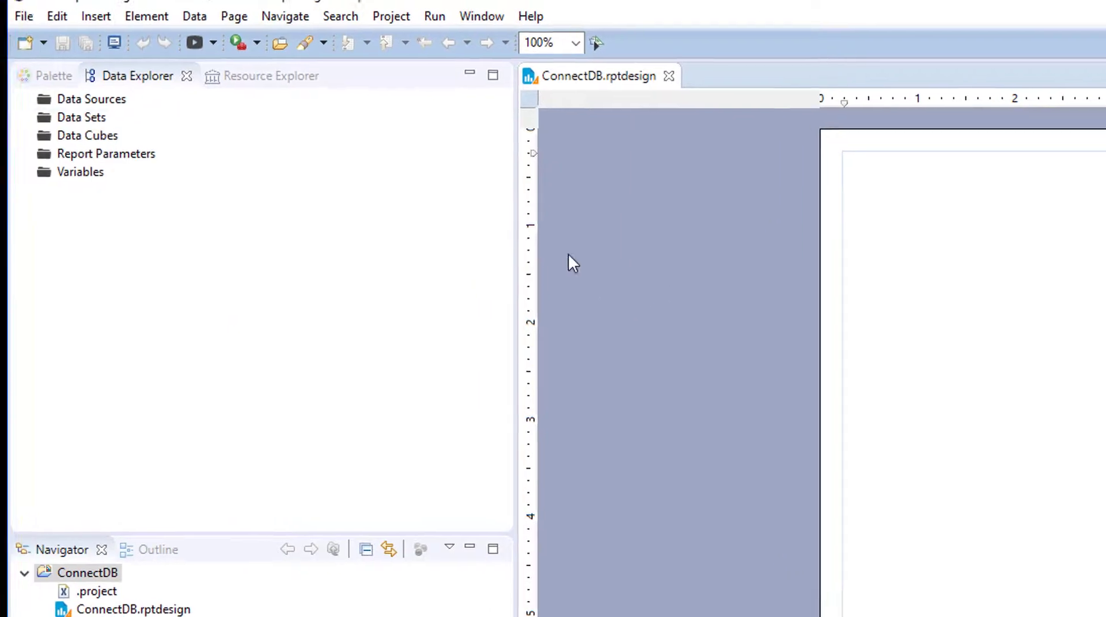
- Start a new data source under Data Sources and choose JDBC Data Source
click(76, 101)
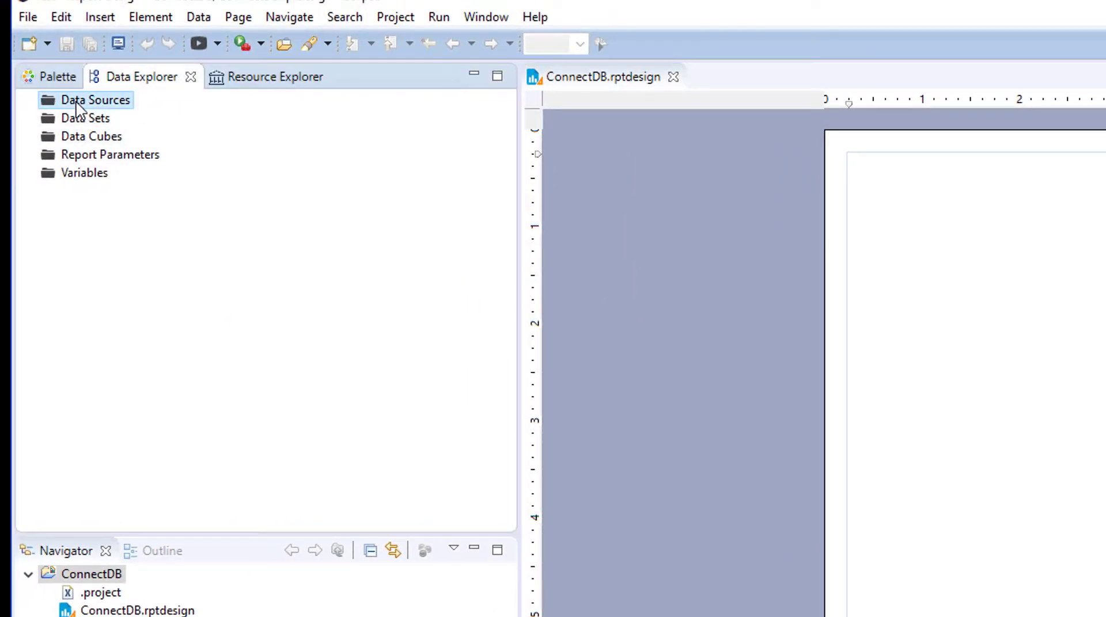
right_click(79, 103)
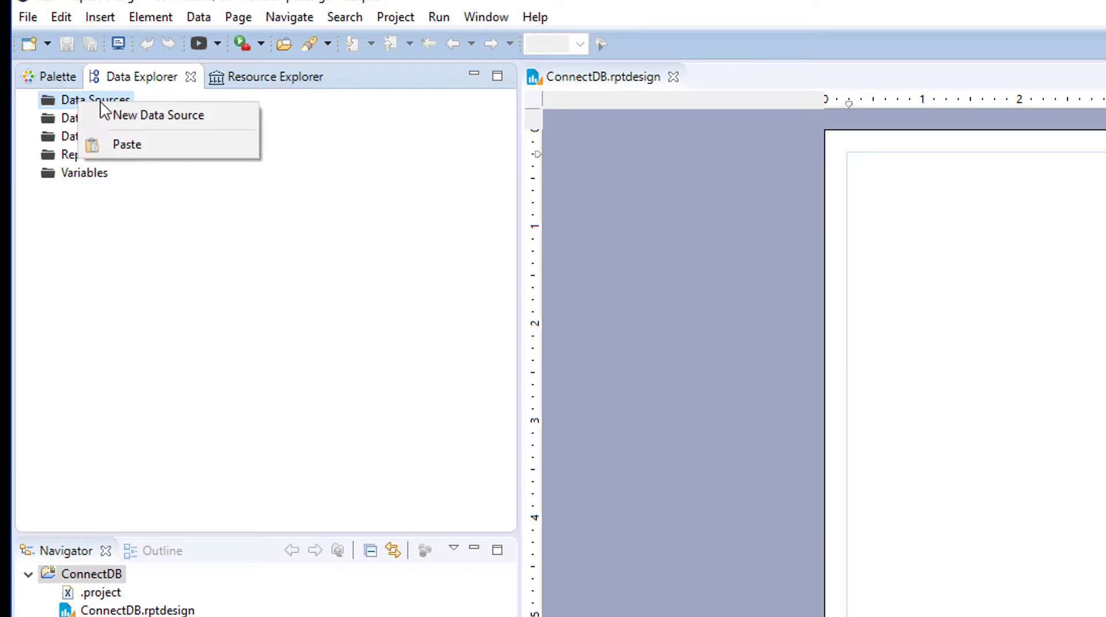
click(141, 120)
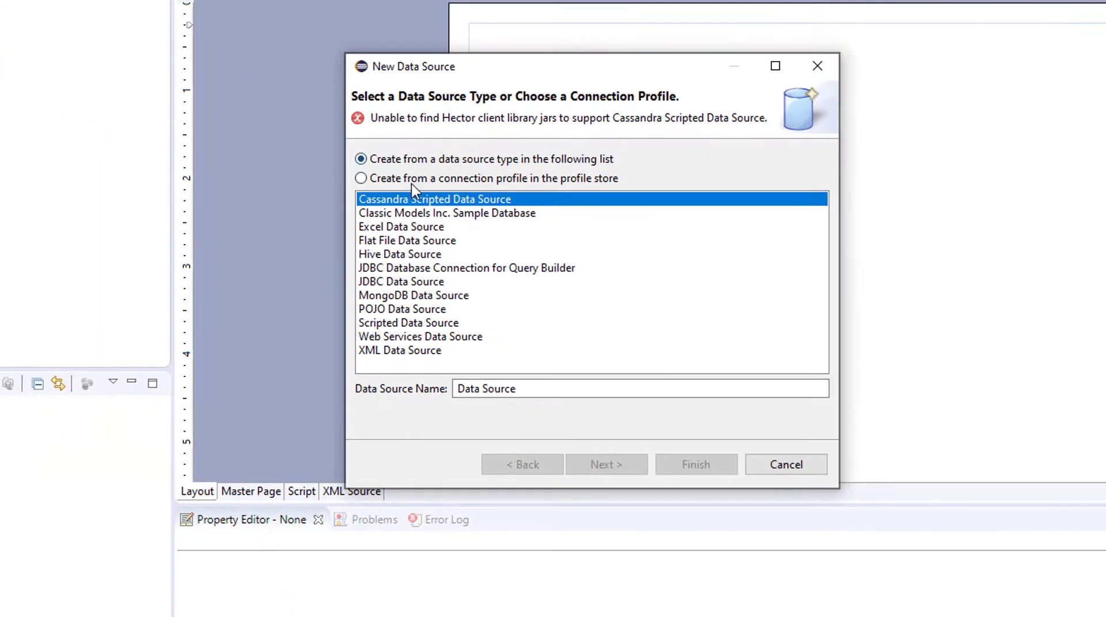
click(427, 283)
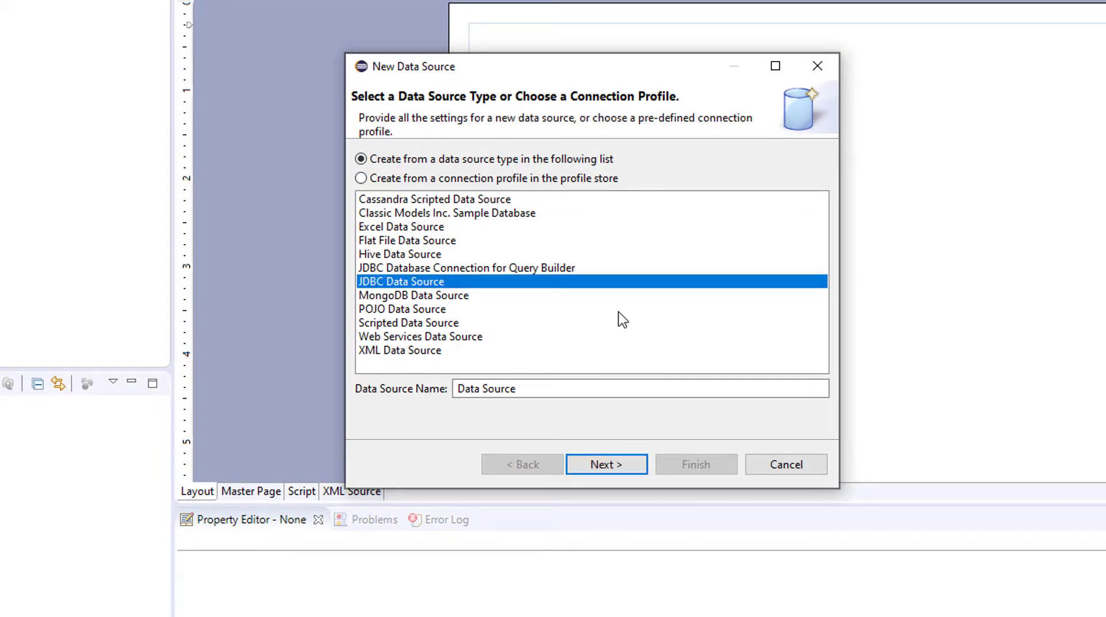
- Name the JDBC data source NewConnection and continue to its connection profile page
drag(566, 391, 397, 397)
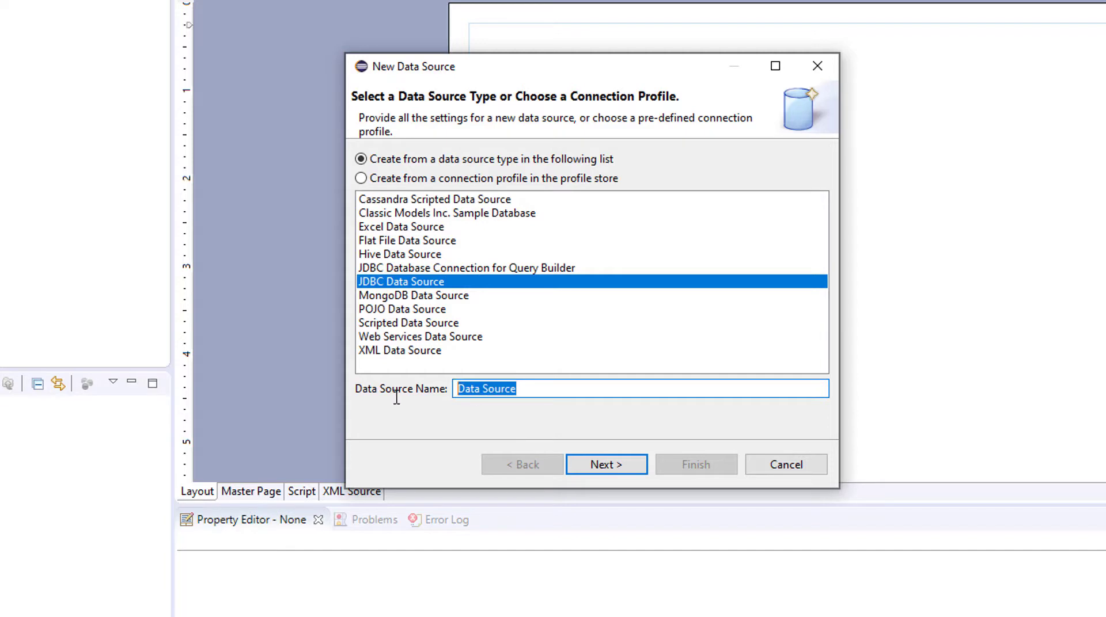
text(NewCoon)
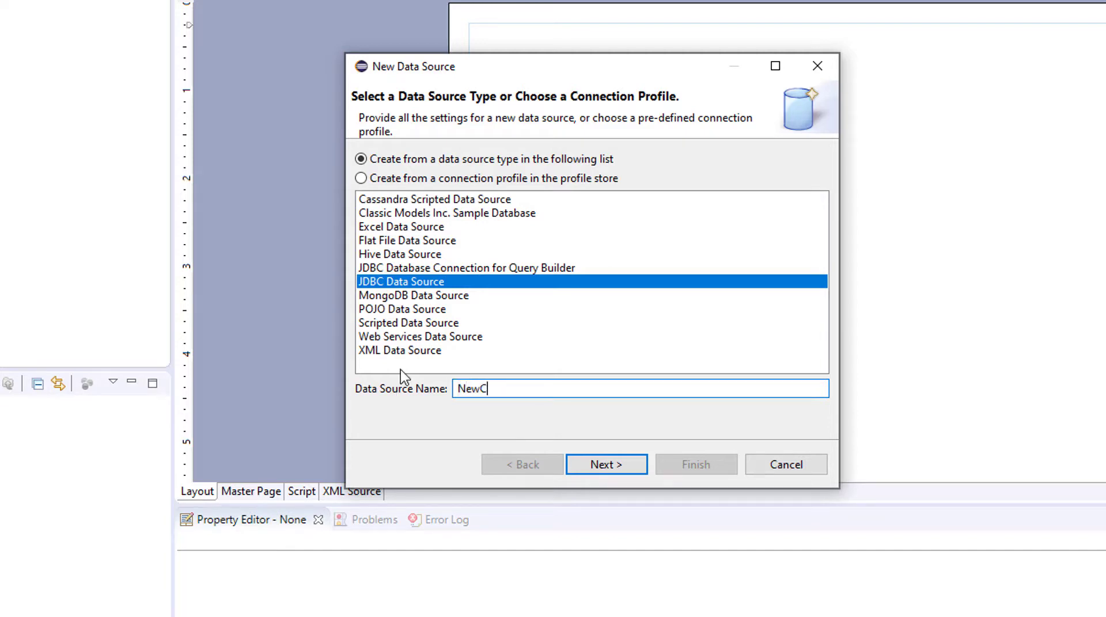
key(BackSpace)
key(BackSpace)
text(nnection)
click(606, 465)
click(606, 466)
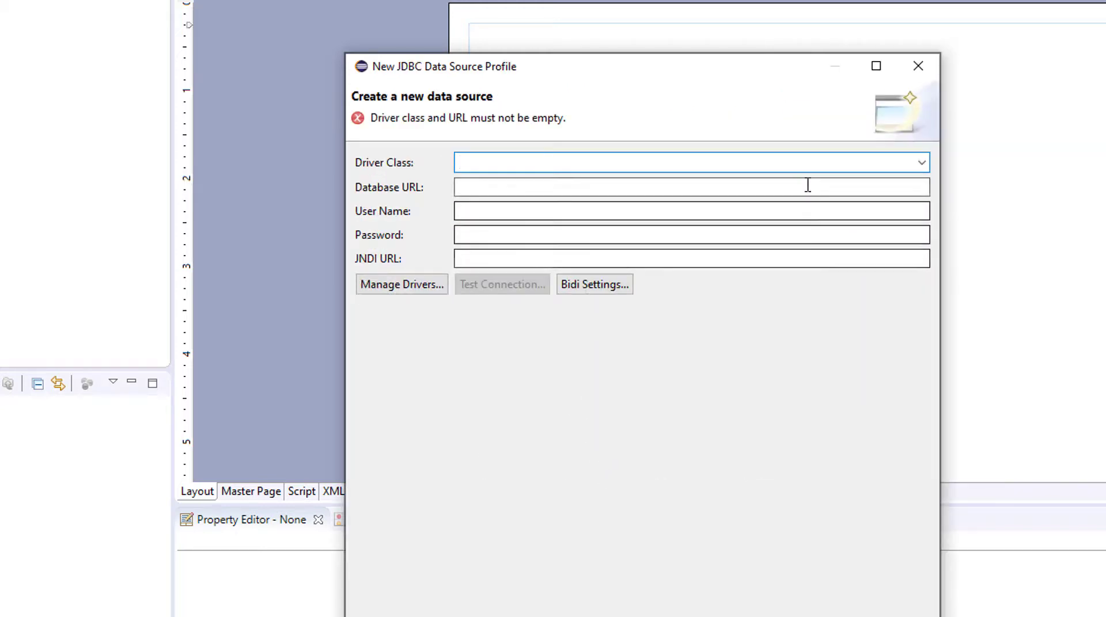
- Open the driver class list on the JDBC connection profile page
click(922, 163)
click(922, 163)
click(922, 163)
click(923, 166)
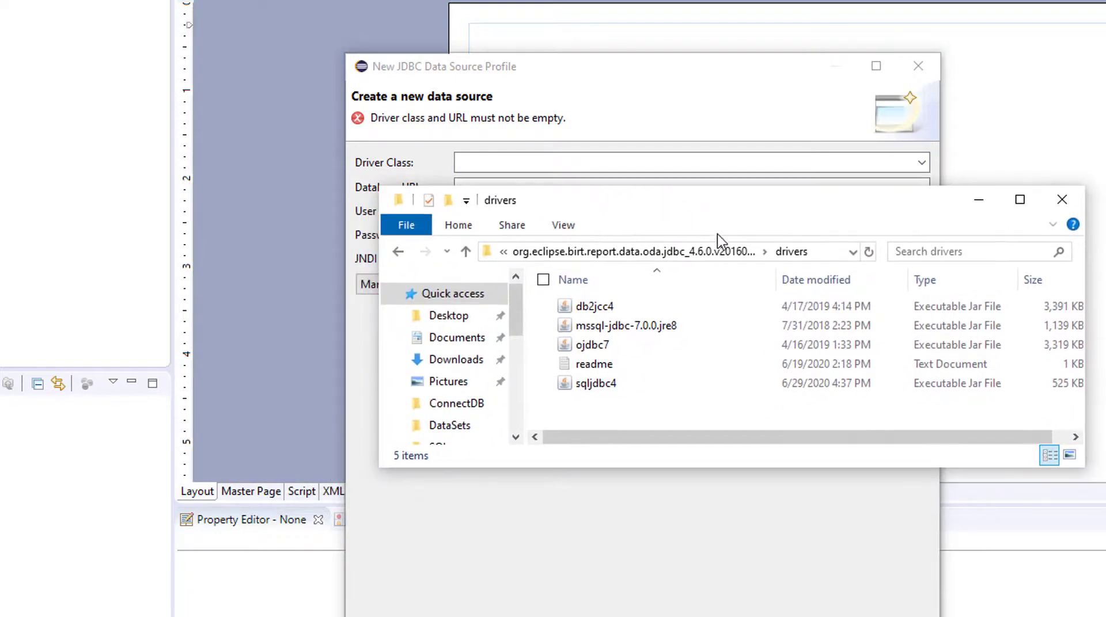
click(814, 250)
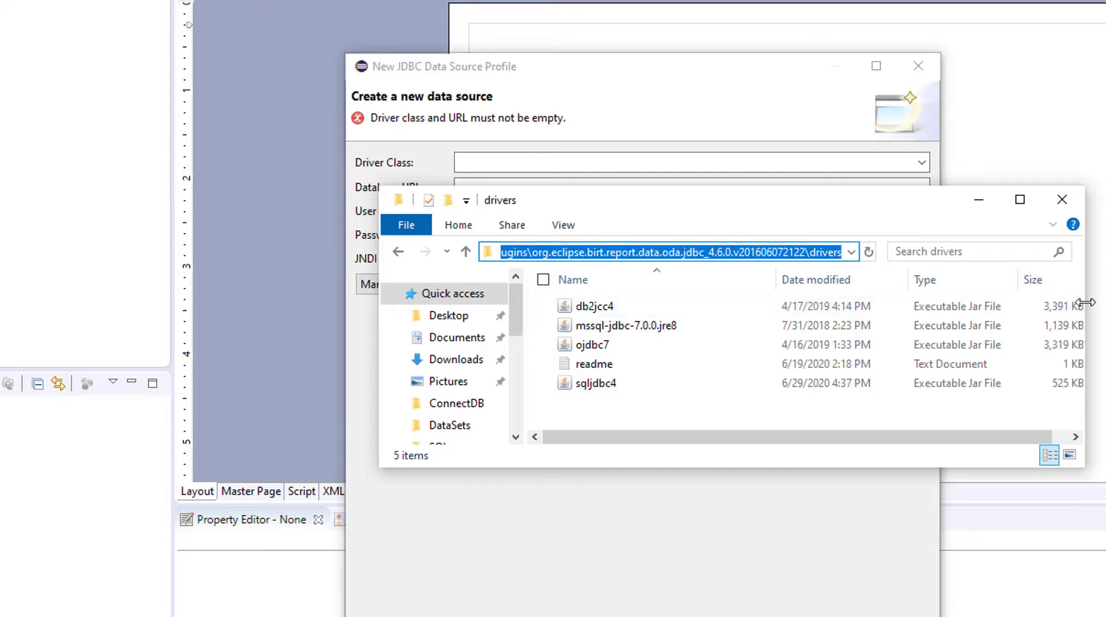
drag(1085, 345, 1105, 345)
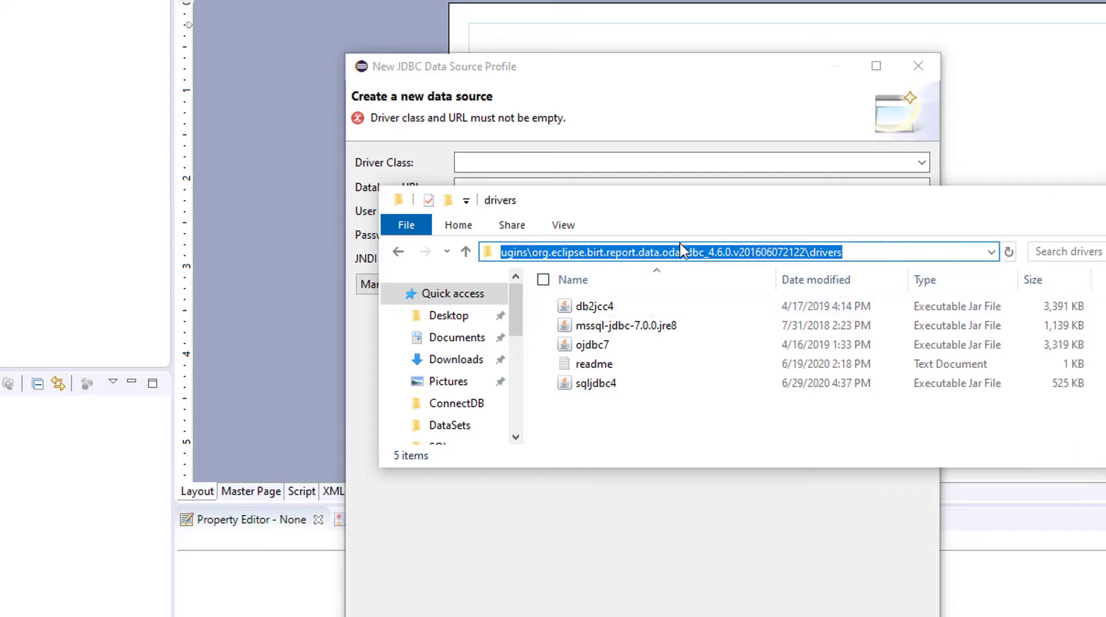
drag(614, 249, 613, 249)
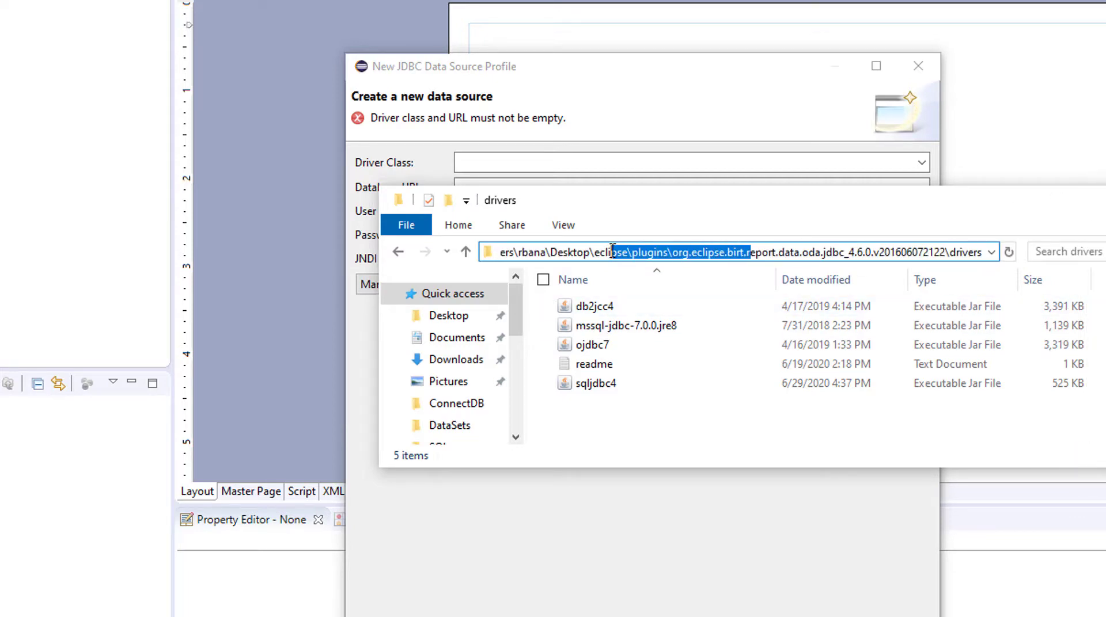
click(688, 249)
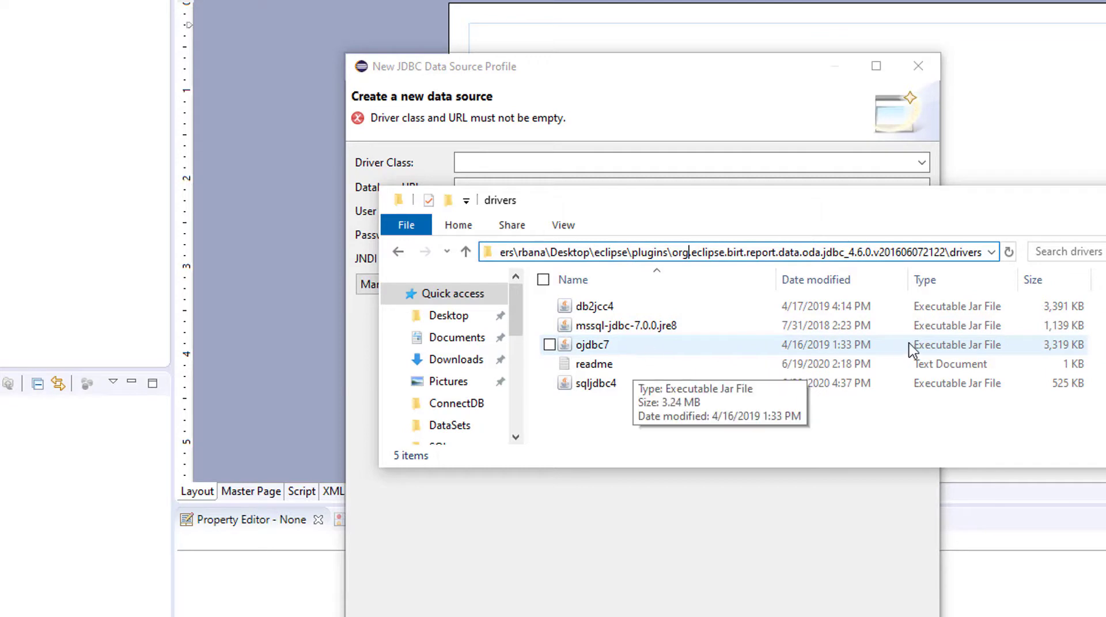
drag(1057, 202, 471, 313)
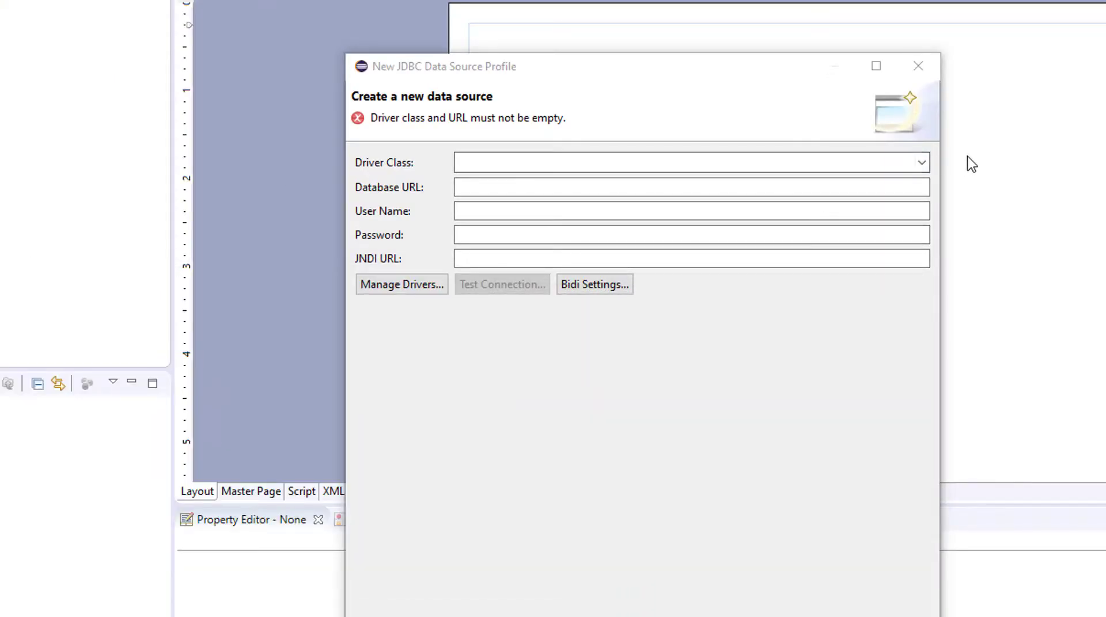
- Select the SQL Server driver class and paste the localhost AdventureWorks2017 database URL
click(925, 164)
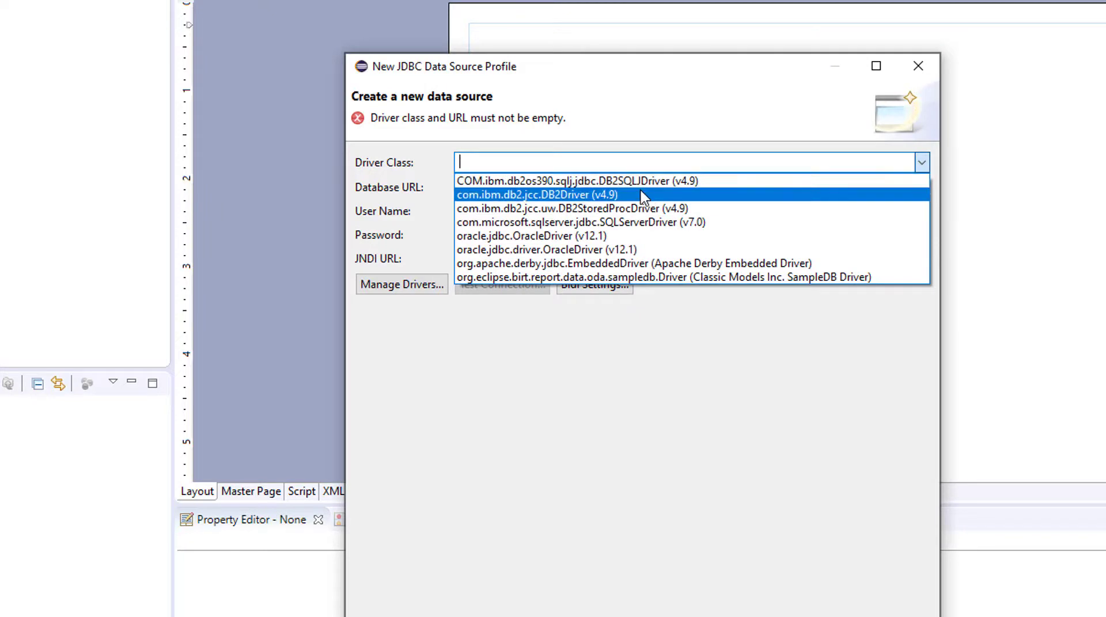
click(657, 223)
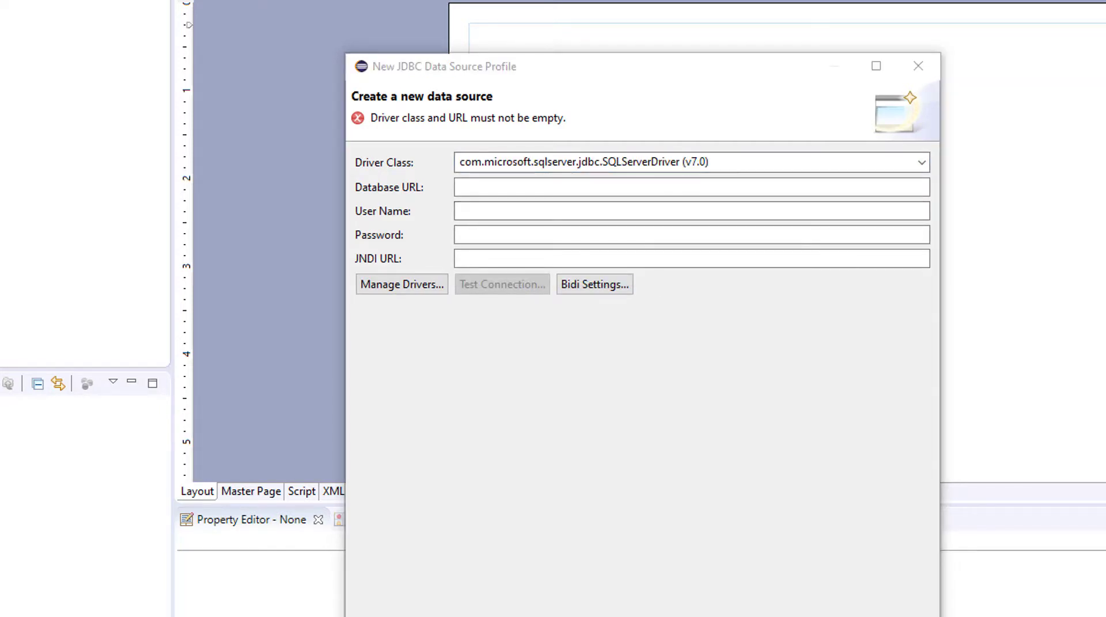
click(563, 188)
text(jdbc:sqlserver://localhost:1433;databaseName=AdventureWorks2017)
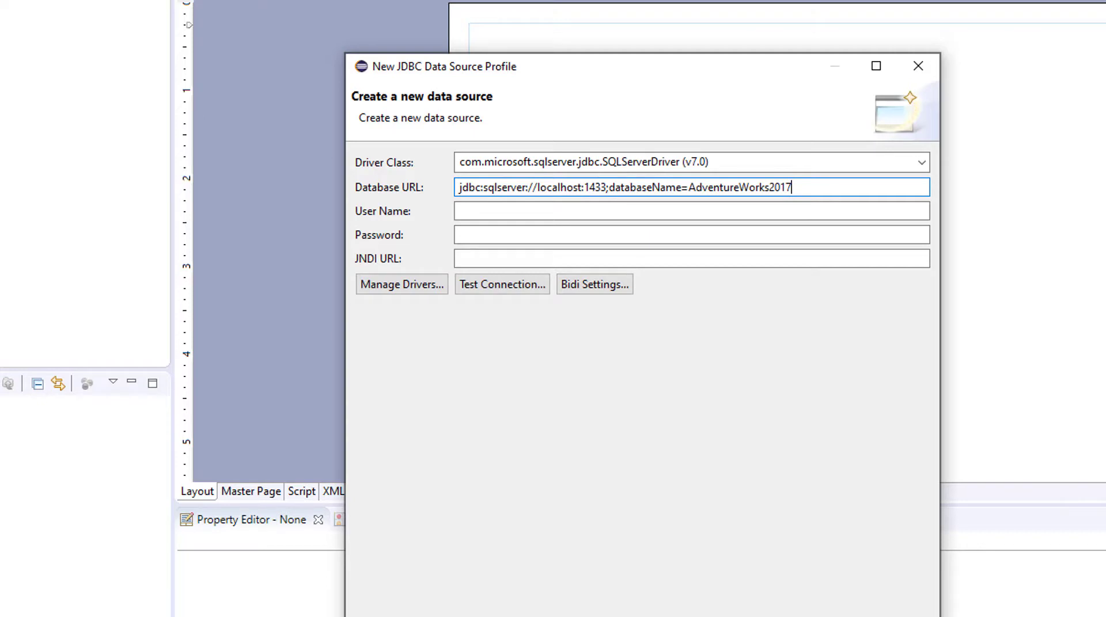
key(alt+Tab)
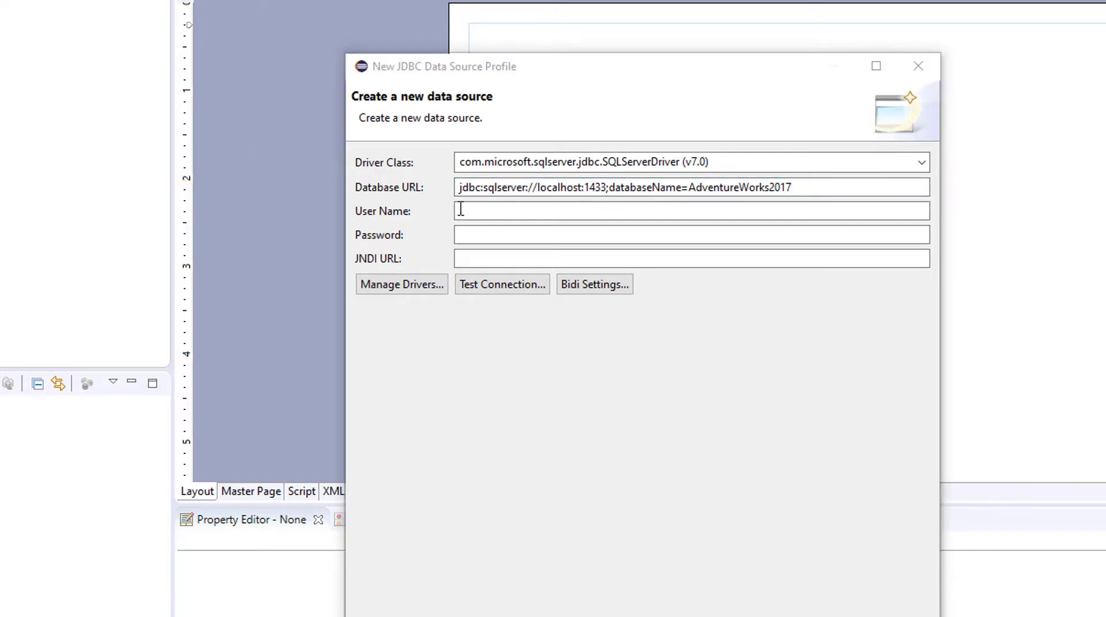
- Enter the database user name and password, then test the connection successfully
click(471, 209)
key(ctrl+v)
click(474, 231)
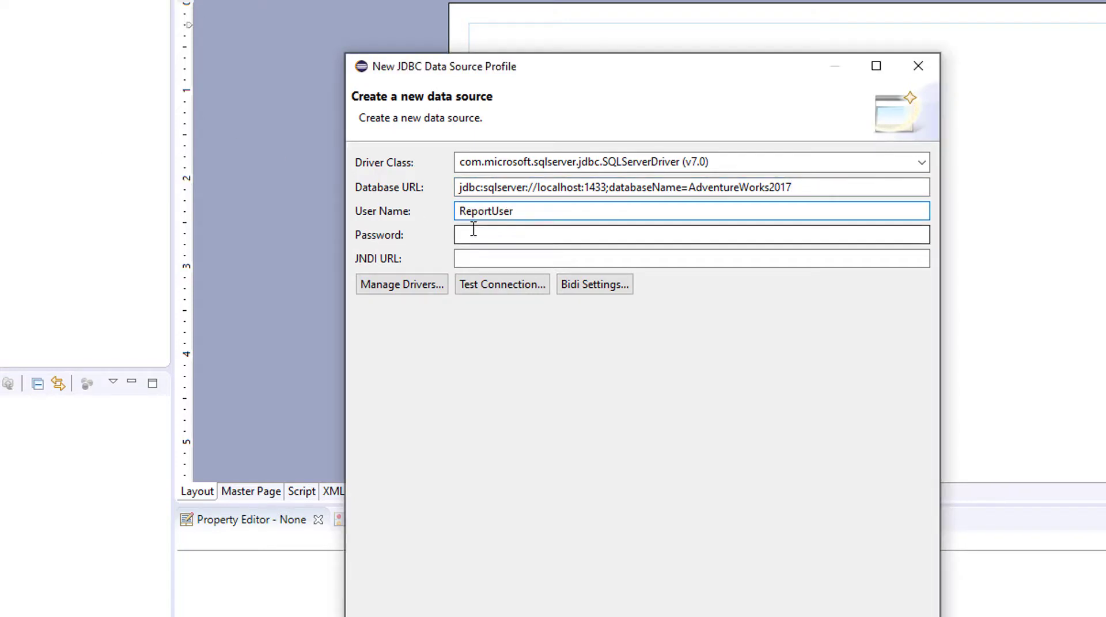
text(••••)
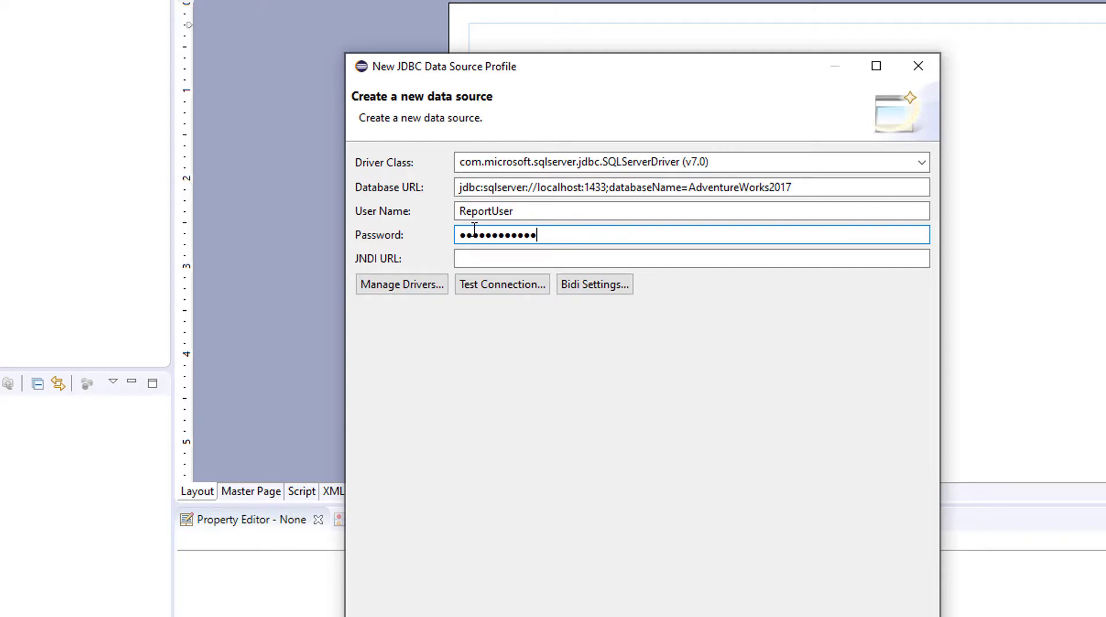
click(522, 288)
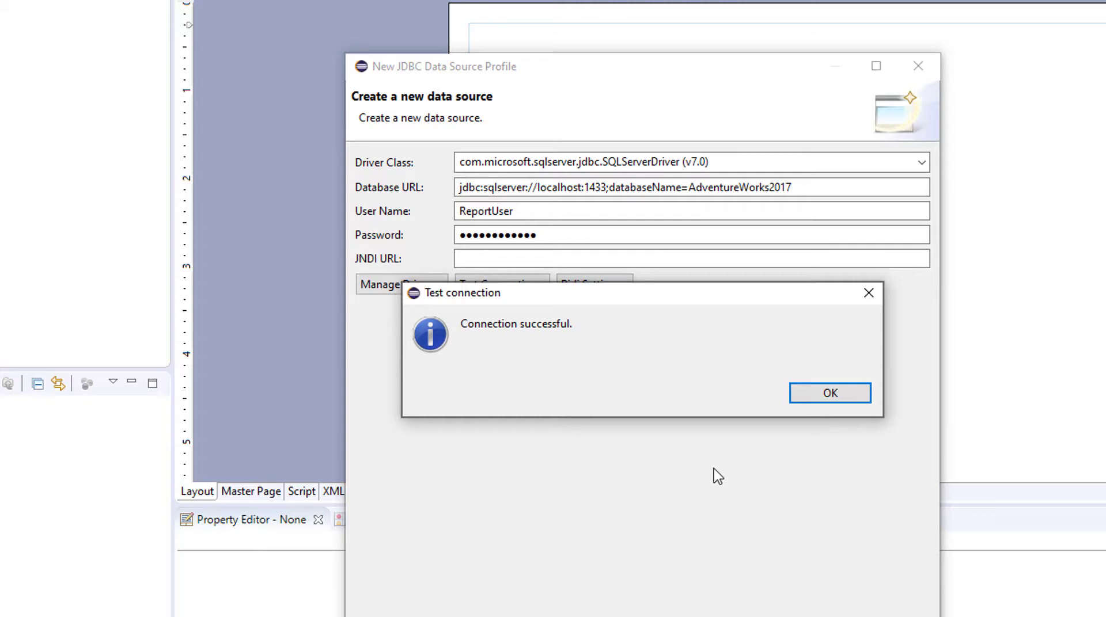
click(811, 396)
click(811, 396)
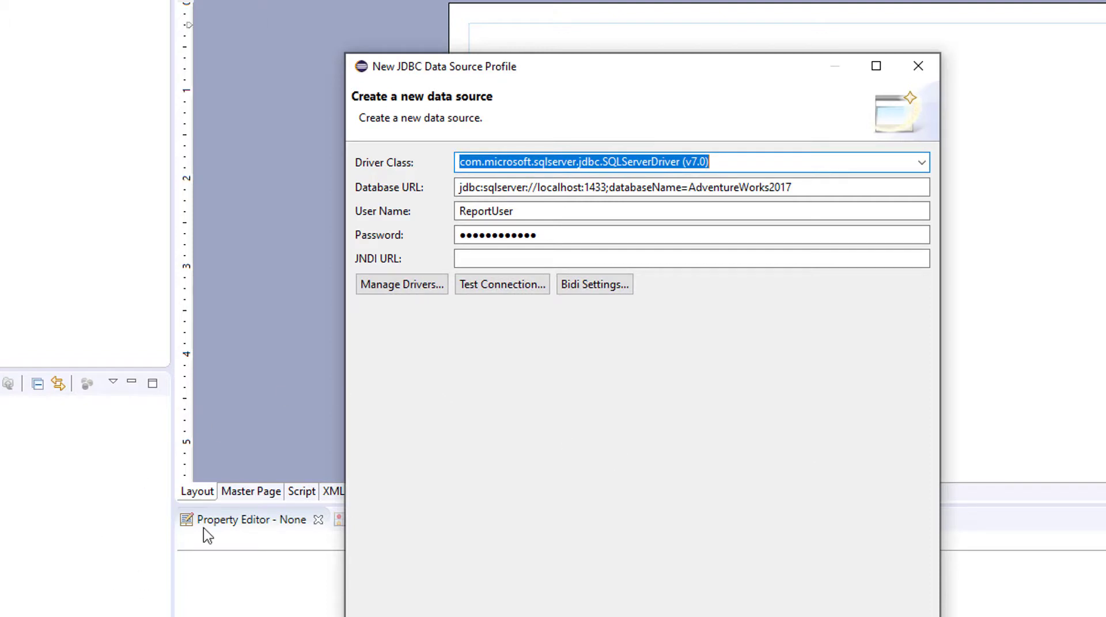
- Select the start of the database URL to compare it with the connection strings note
click(522, 187)
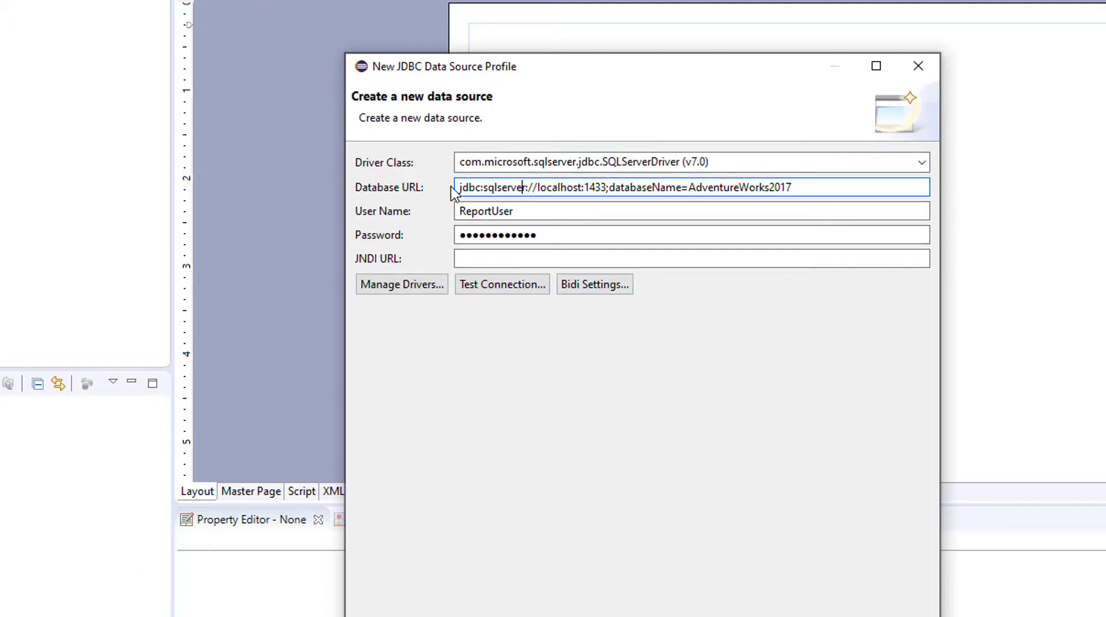
drag(458, 187, 561, 182)
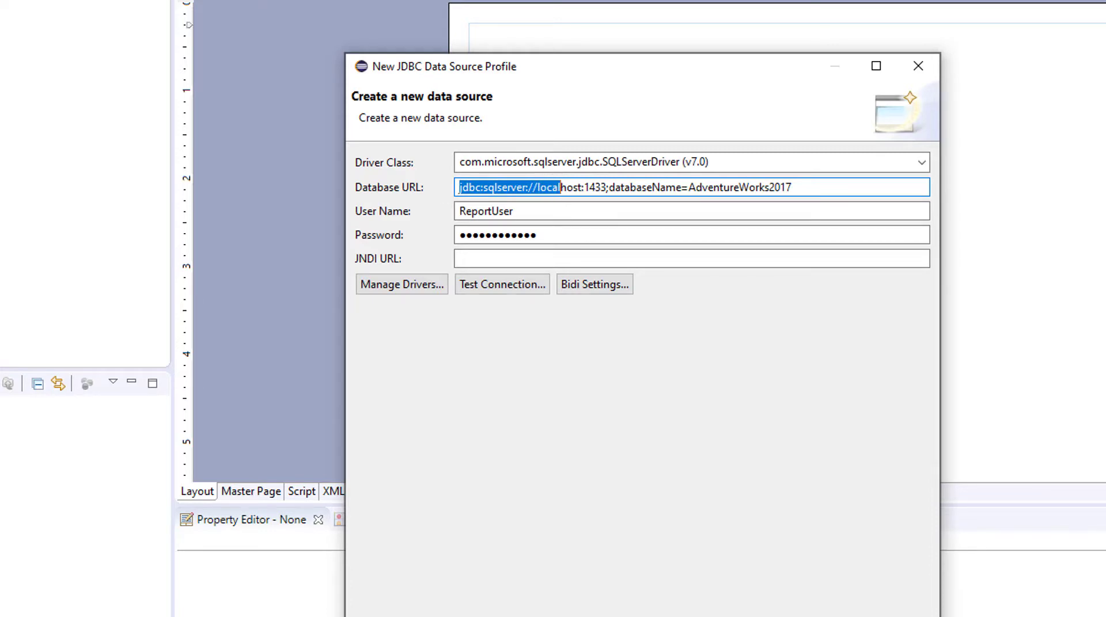
key(alt+Tab)
- Compare the SQL Server URL template in Notepad with the dialog, then finish NewConnection
drag(457, 173, 793, 153)
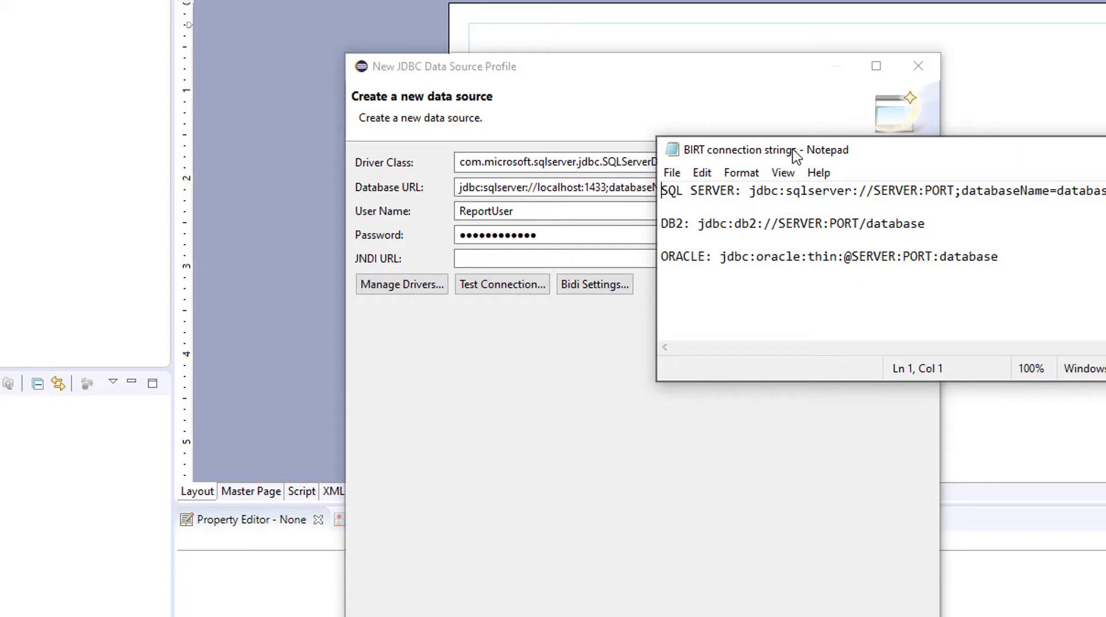
drag(892, 164, 1058, 151)
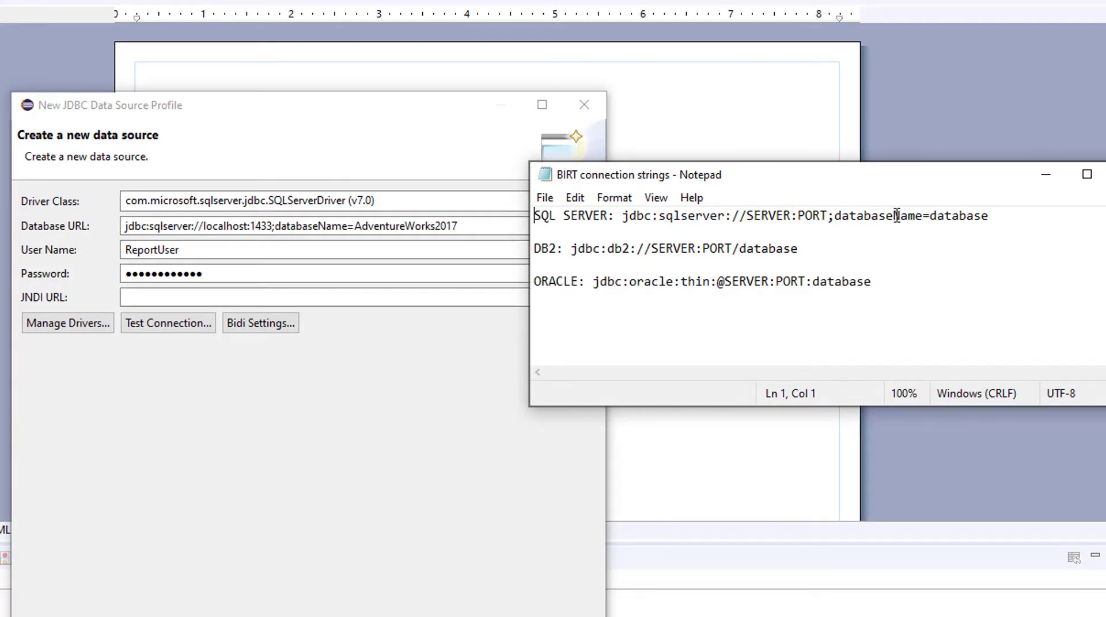
click(228, 229)
drag(947, 170, 777, 196)
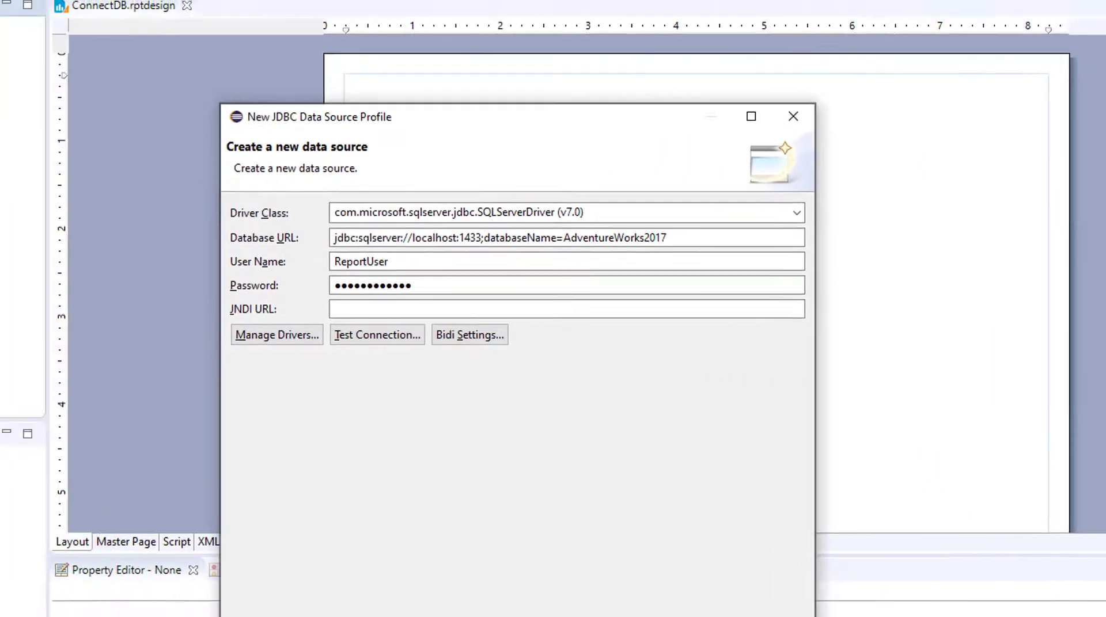
key(Return)
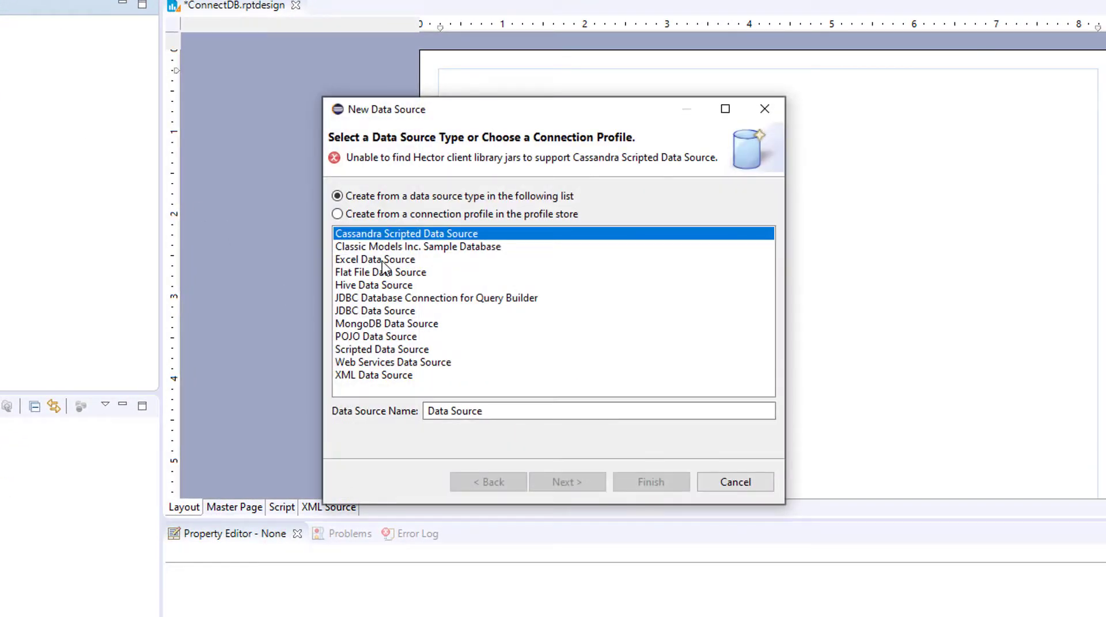
- Choose Excel Data Source, start renaming it, continue to the file page, then cancel
click(383, 260)
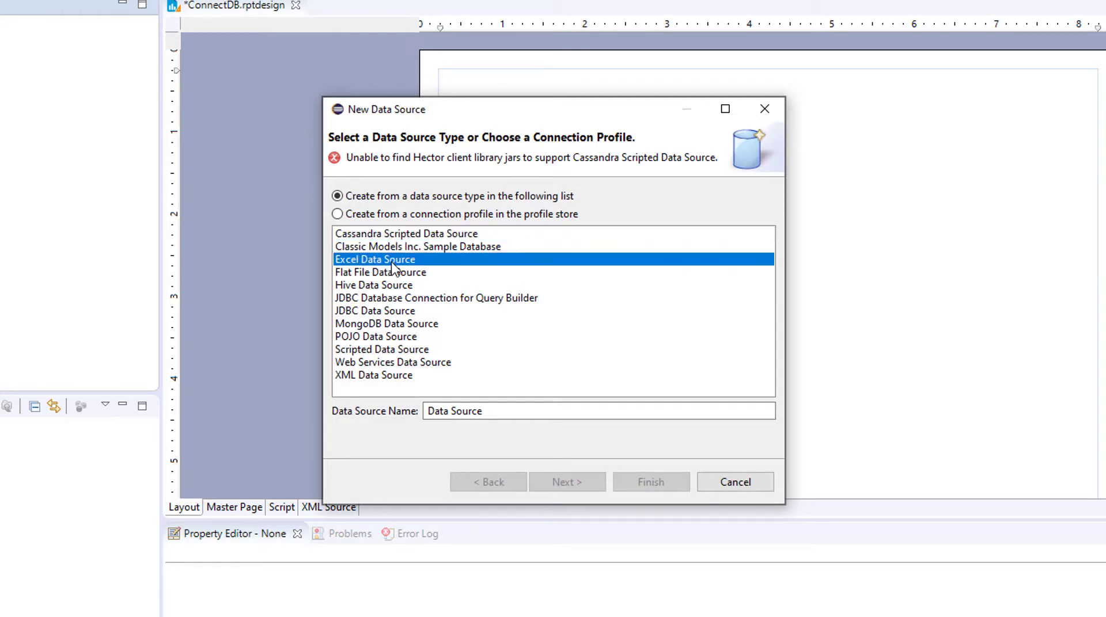
drag(496, 412, 411, 412)
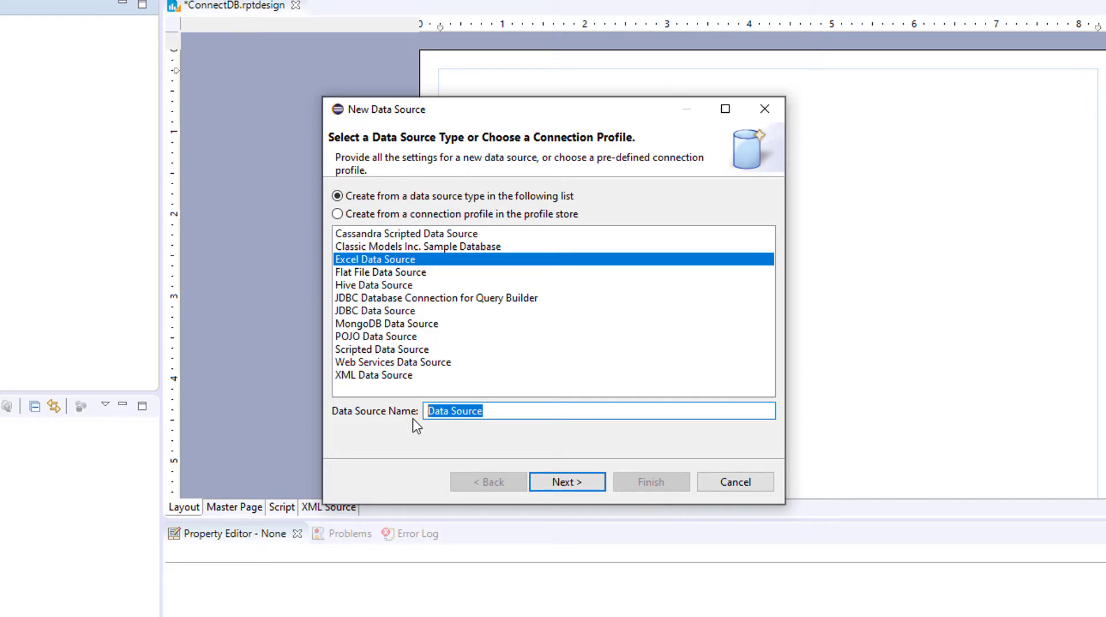
text(Excel)
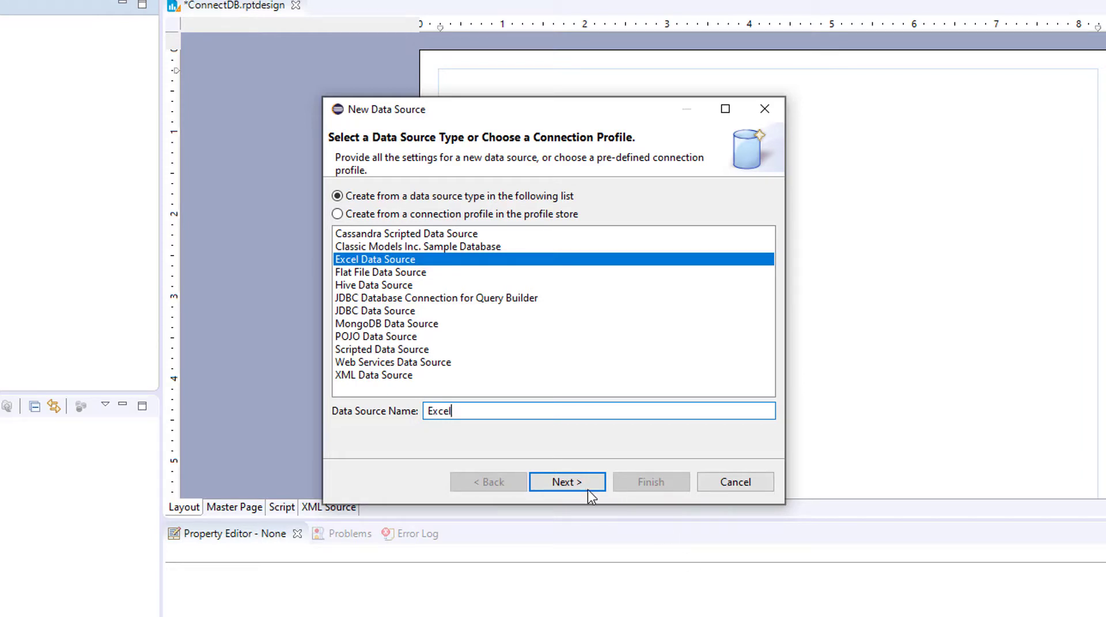
click(571, 484)
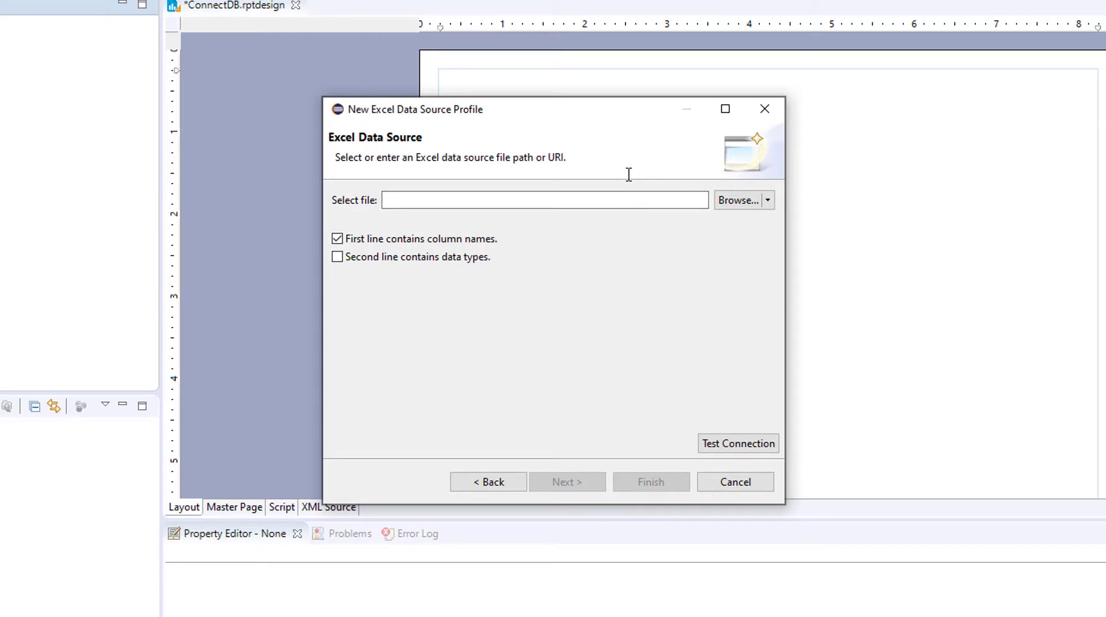
click(741, 487)
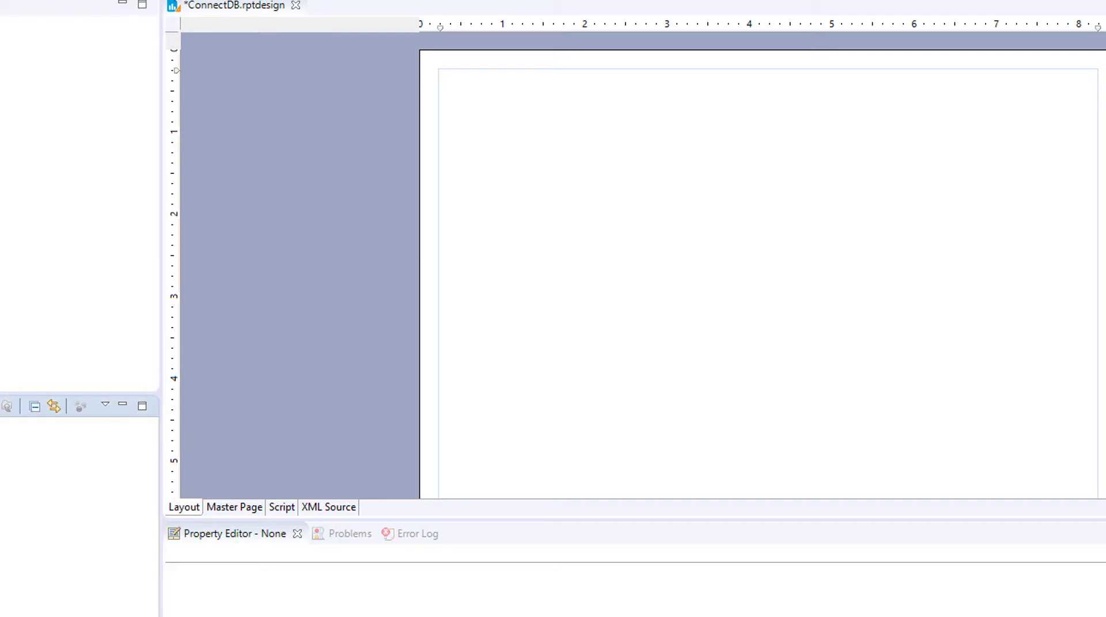
- Show the report's general properties and check its file path against the ConnectDB folder
right_click(3, 426)
key(Escape)
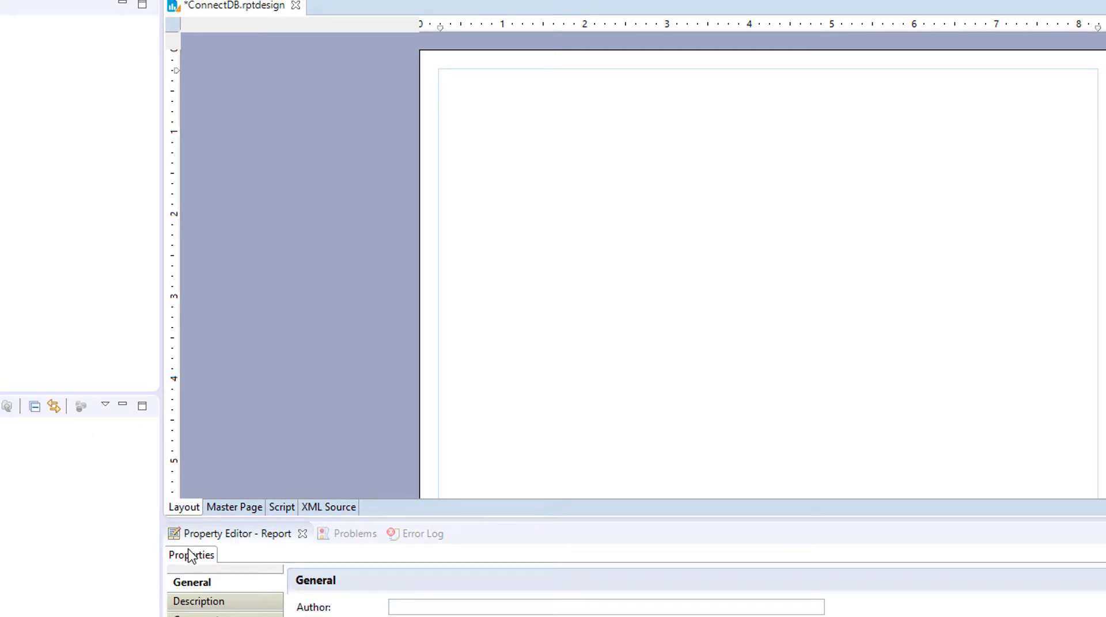
click(210, 540)
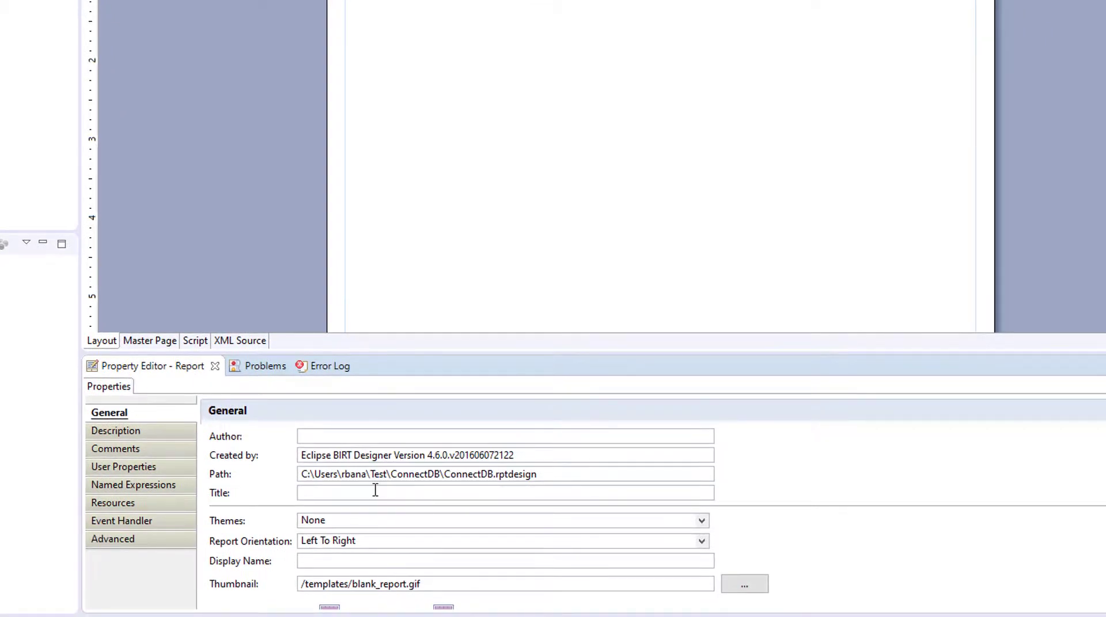
drag(397, 474, 566, 480)
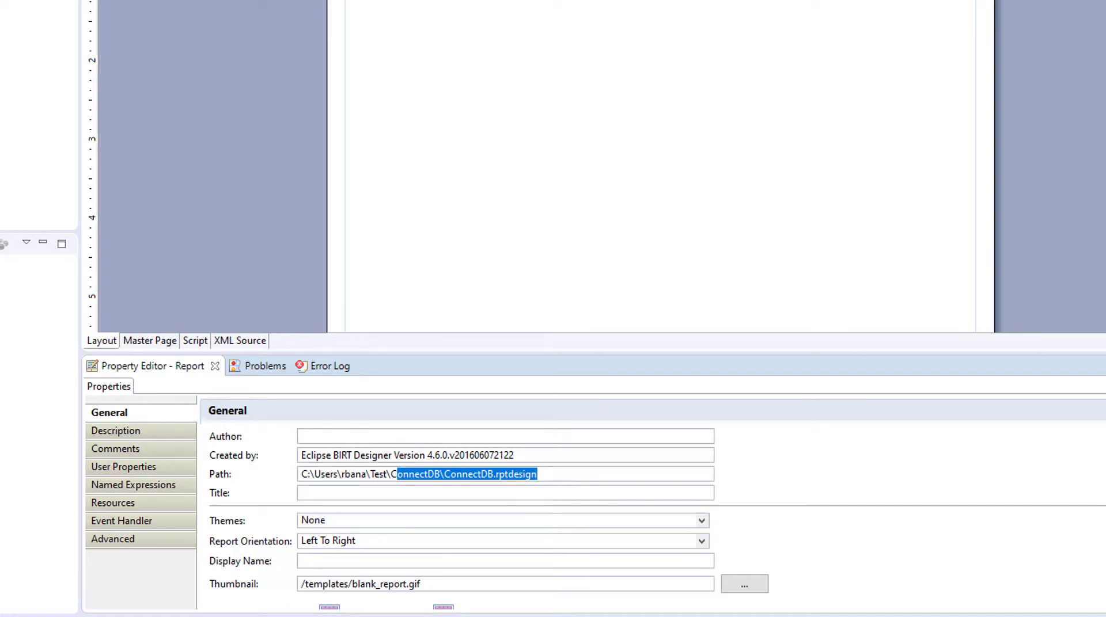
key(alt+Tab)
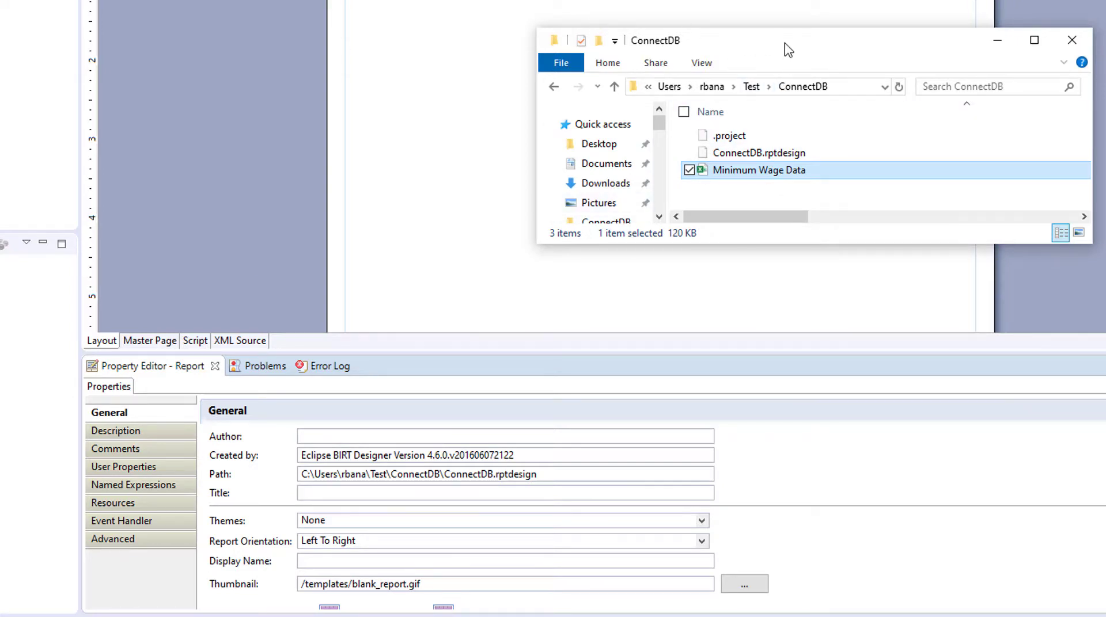
key(alt+Tab)
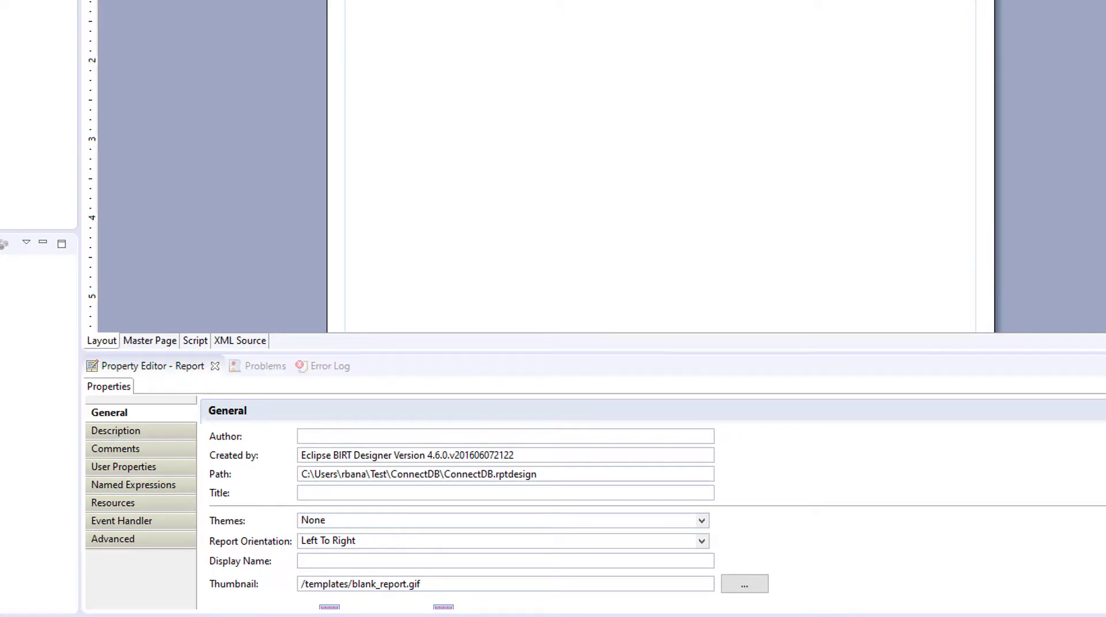
click(282, 105)
- Name the Excel data source 'Excel' and point it to Minimum Wage Data.xlsx
drag(645, 249, 270, 249)
text(Excel)
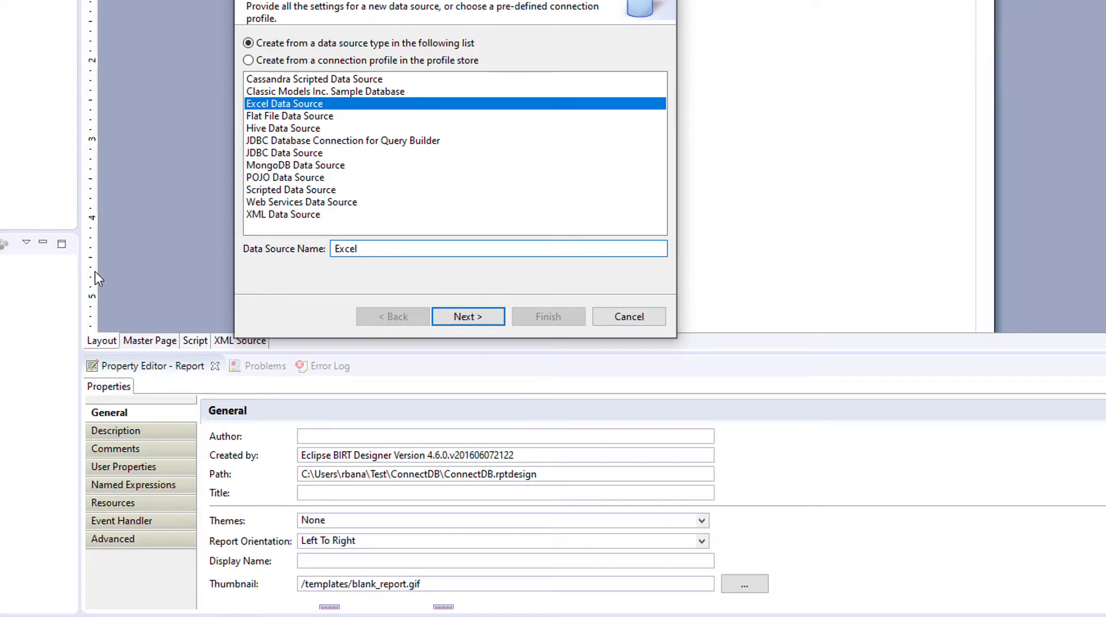
click(463, 317)
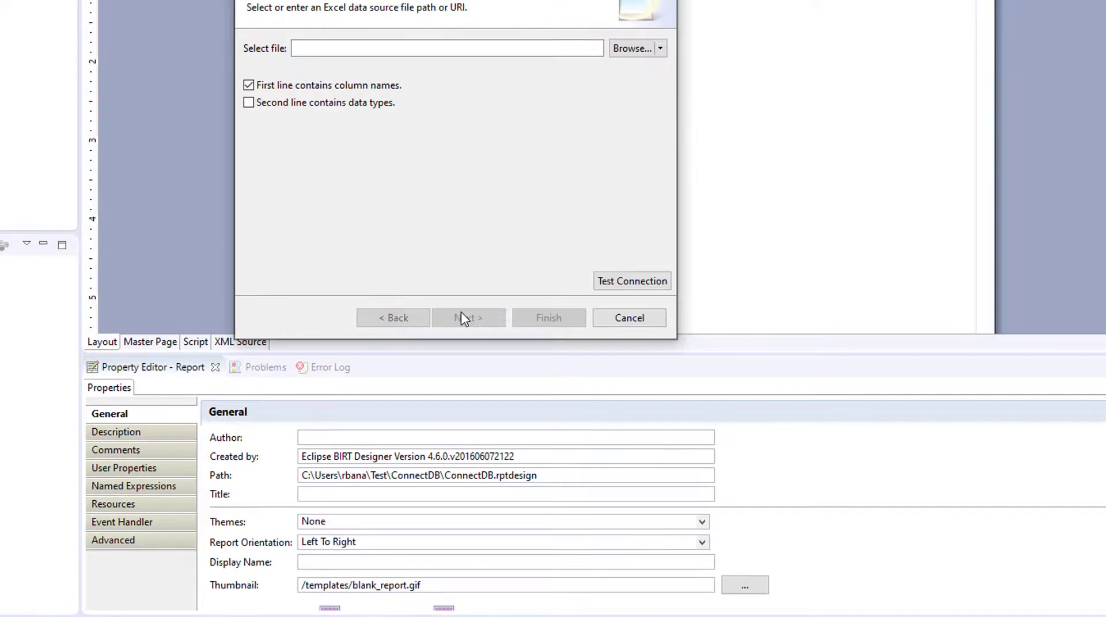
click(640, 70)
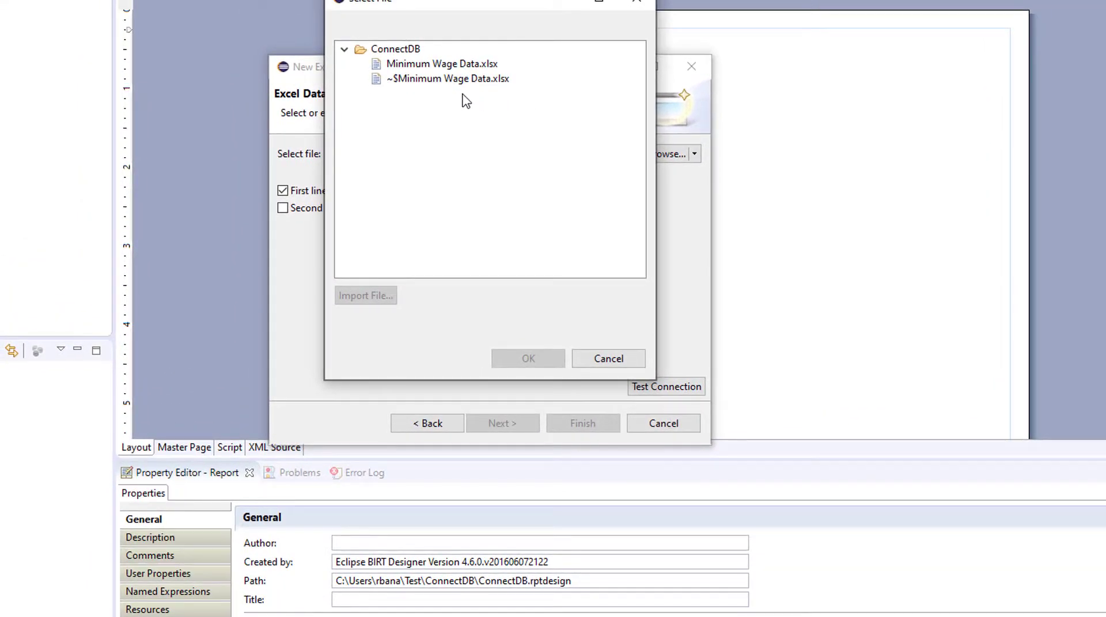
click(428, 65)
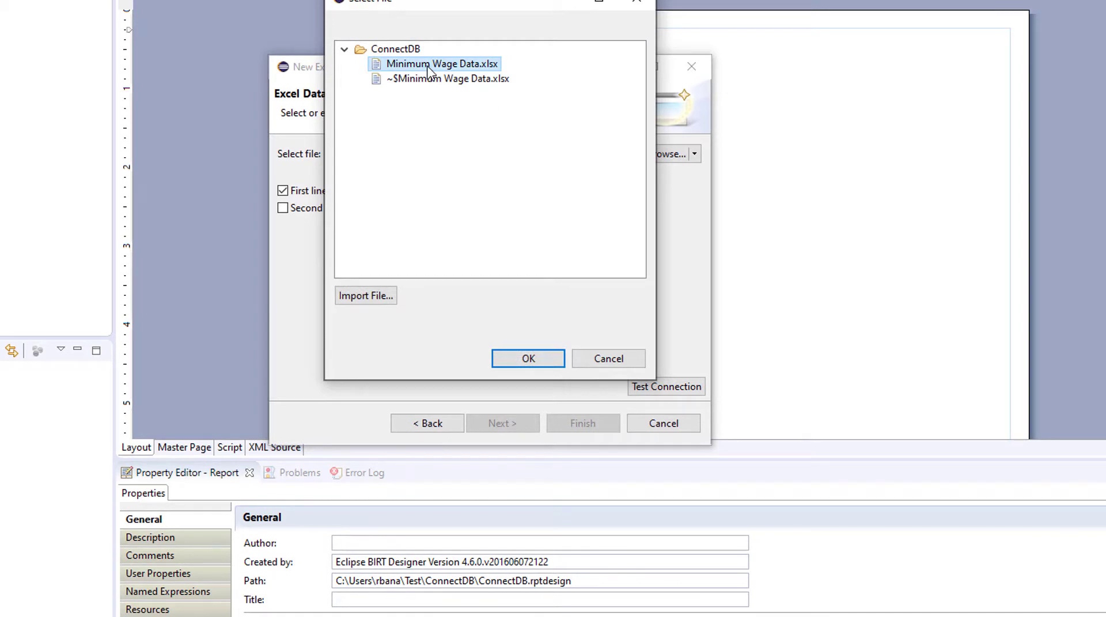
click(528, 359)
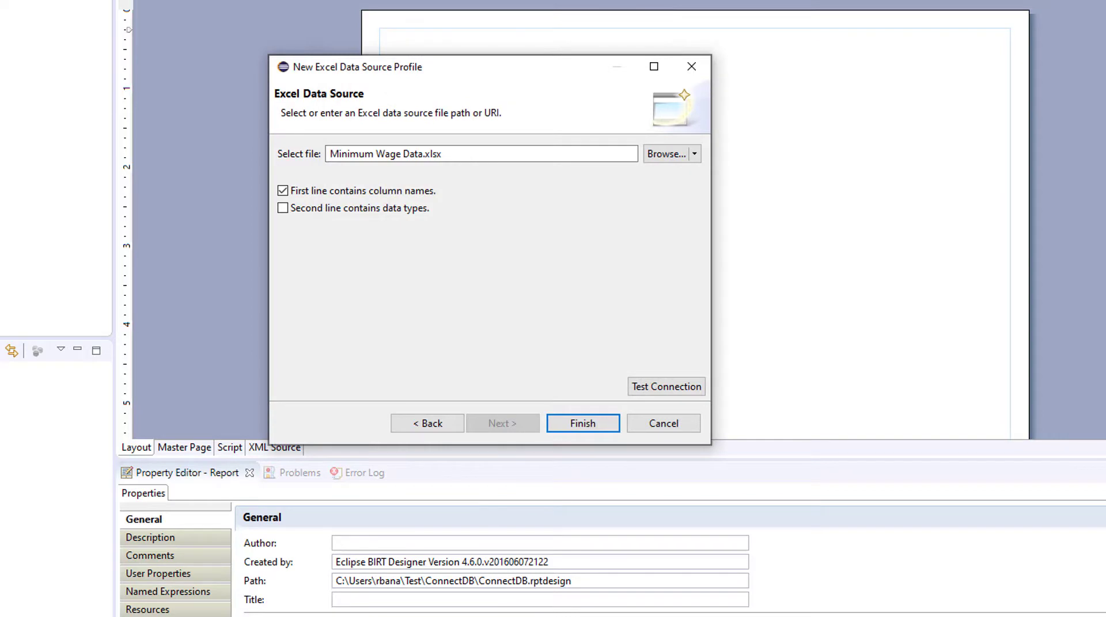
- Finish the Excel data source, then reopen it and confirm its connection test succeeds
click(585, 424)
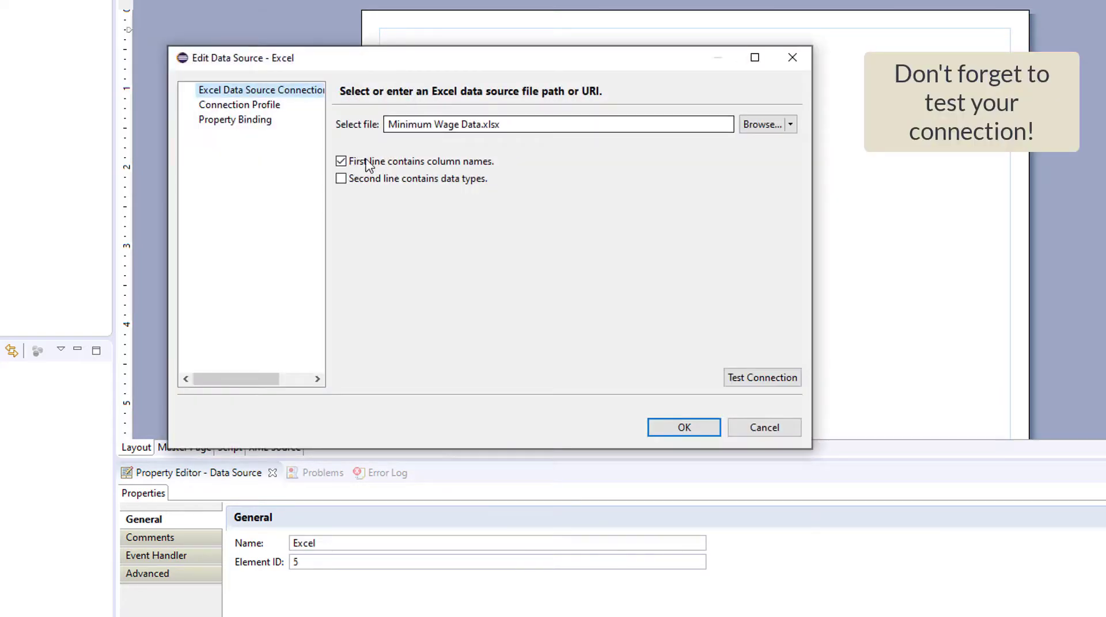
click(264, 106)
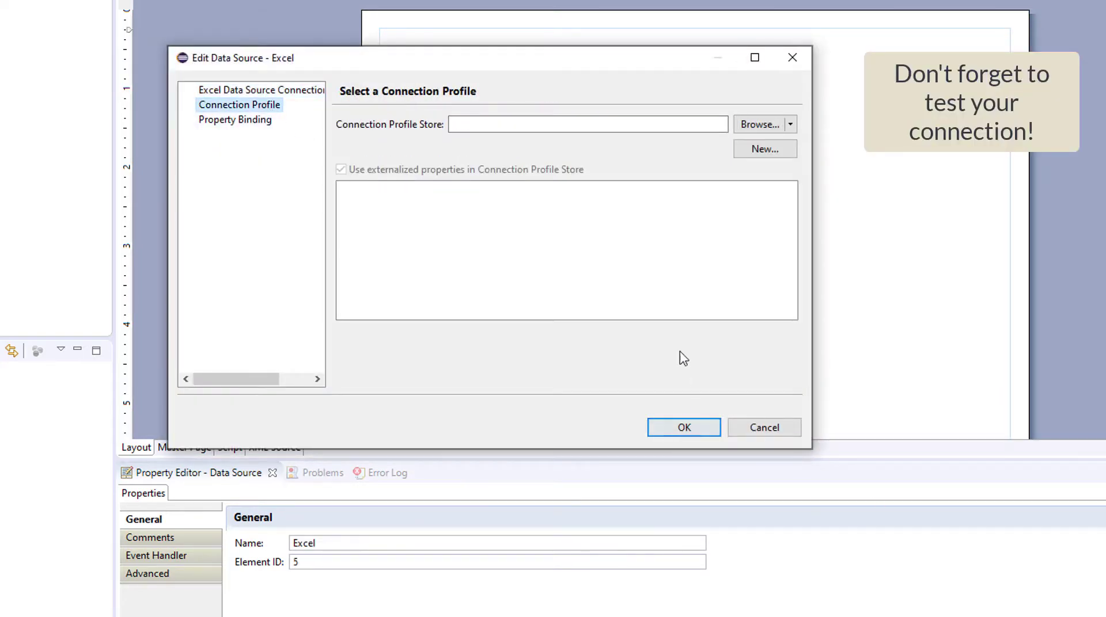
click(236, 89)
click(777, 380)
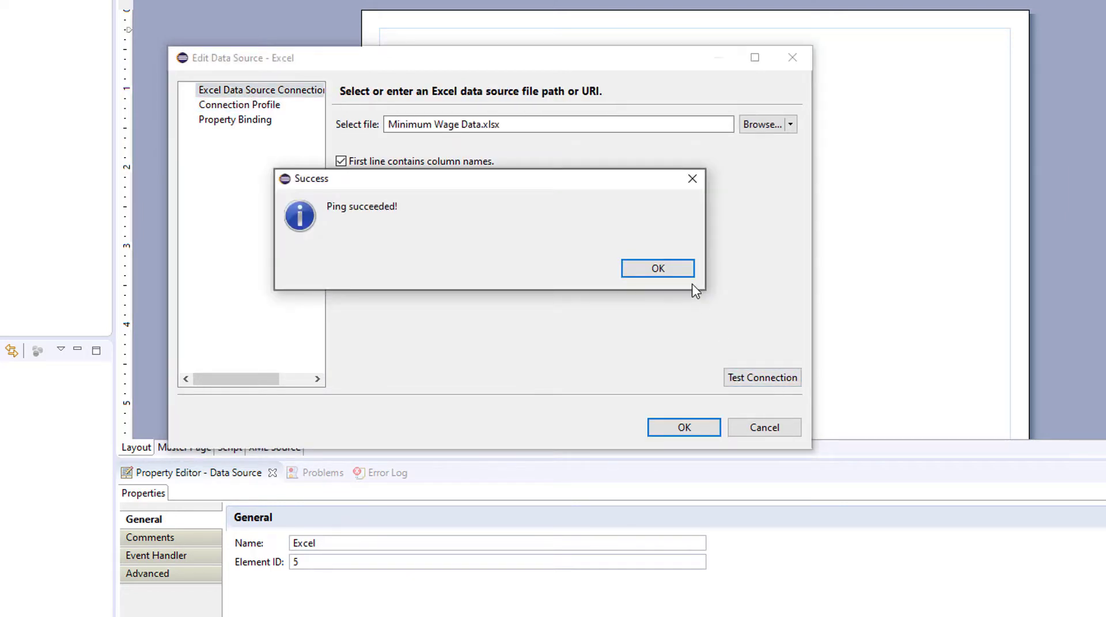
click(671, 272)
click(684, 428)
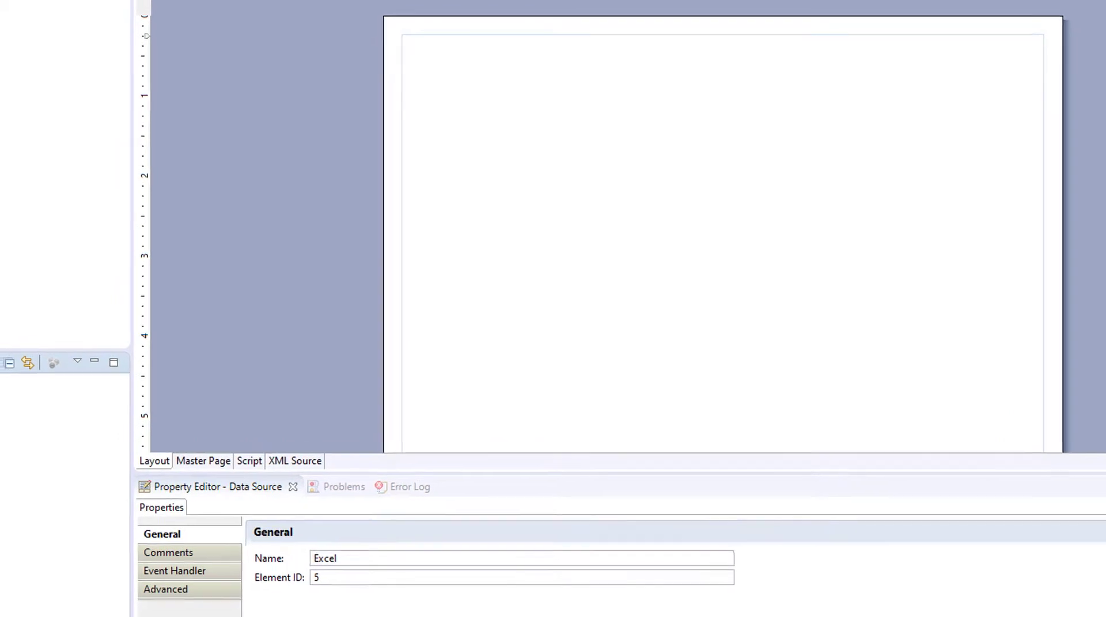